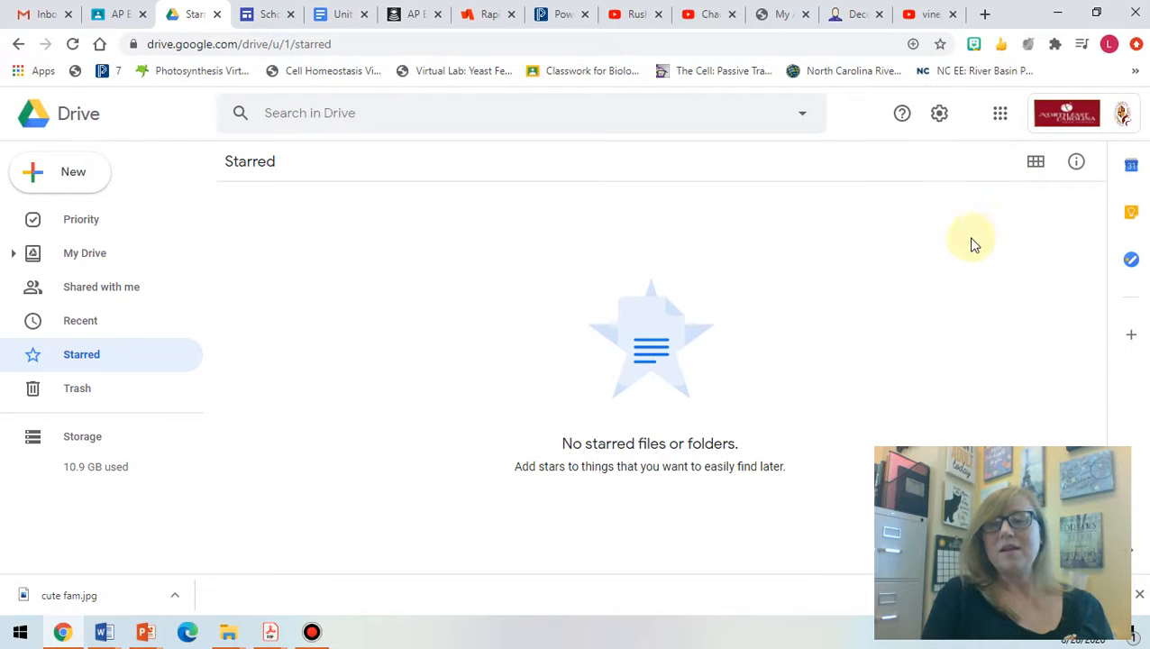
Switch from Google Drive to Google Sheets and create a new blank spreadsheet.
left_click(998, 120)
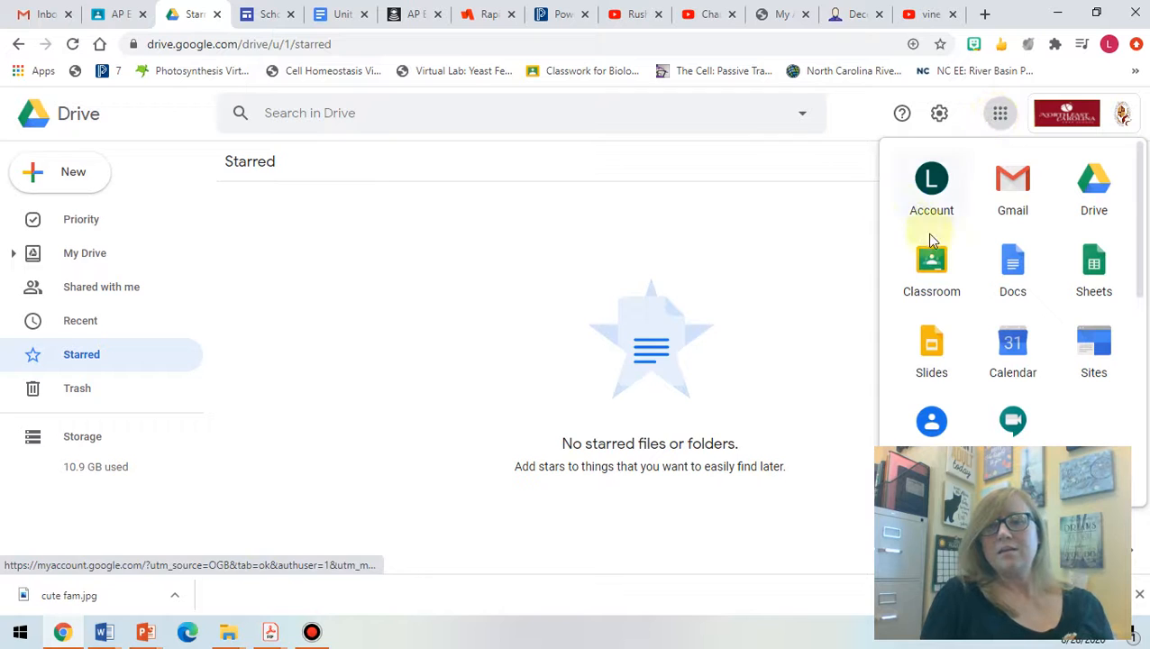
left_click(1102, 281)
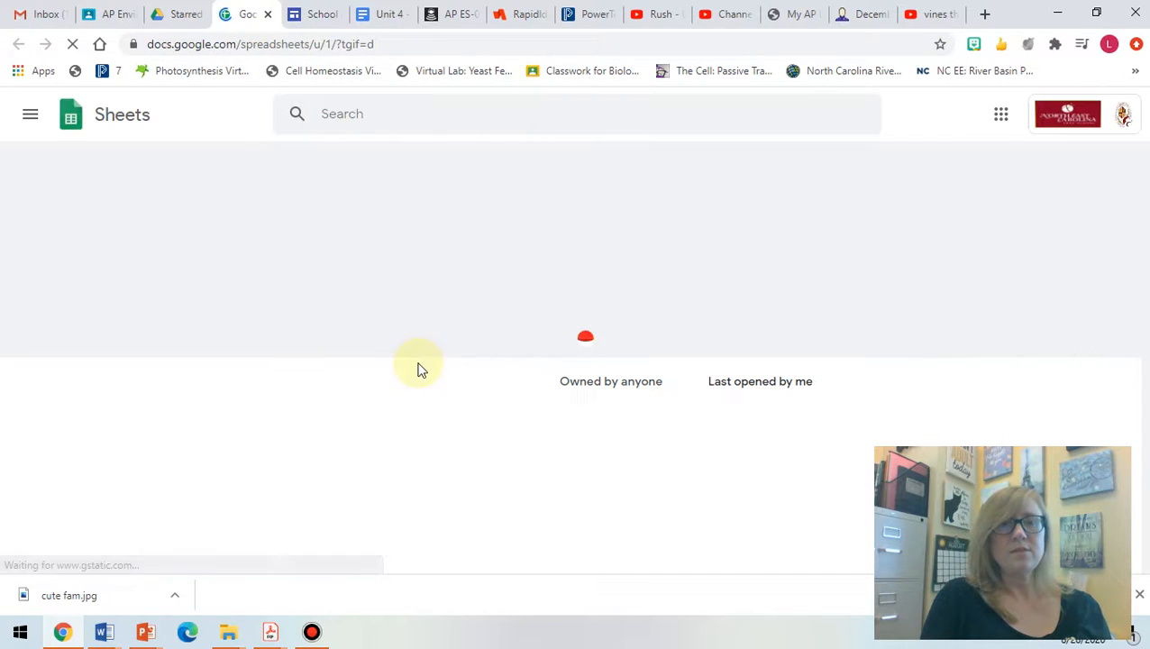
left_click(224, 237)
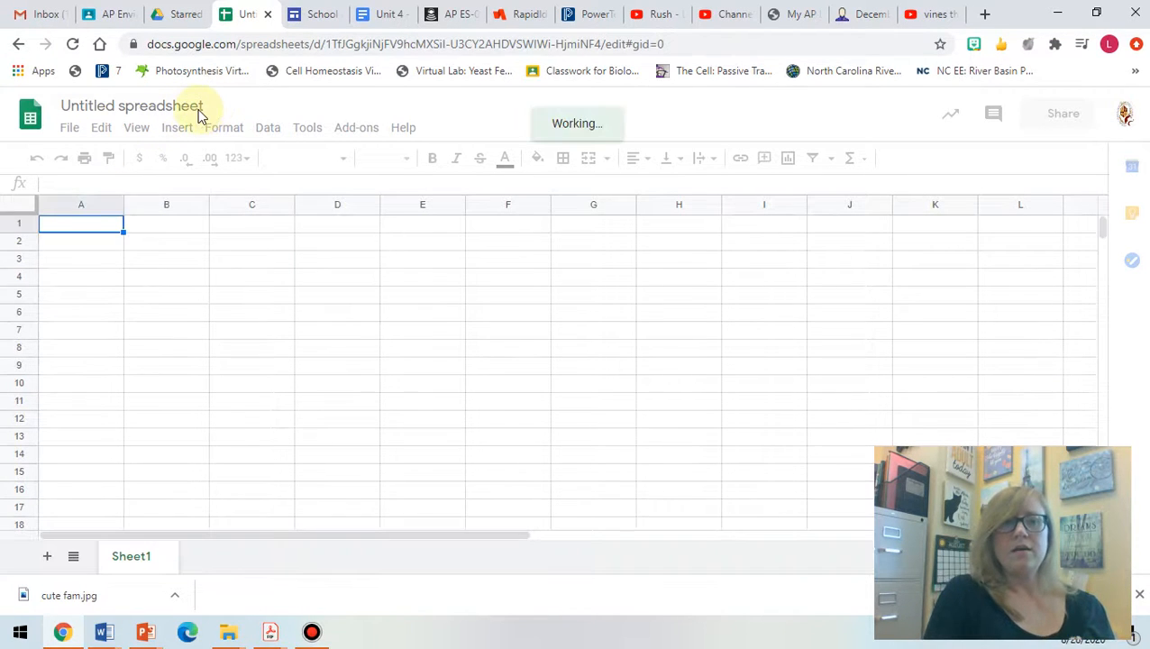
Rename the untitled spreadsheet as "YouTube Sample ;)".
left_click(193, 107)
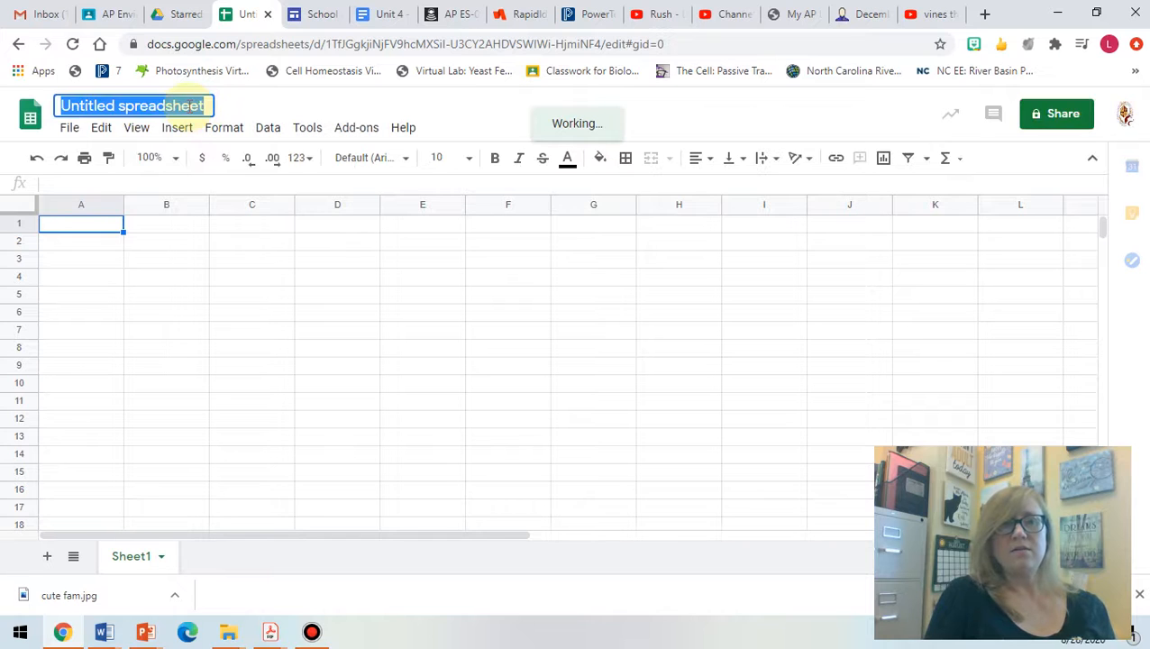
key("BackSpace")
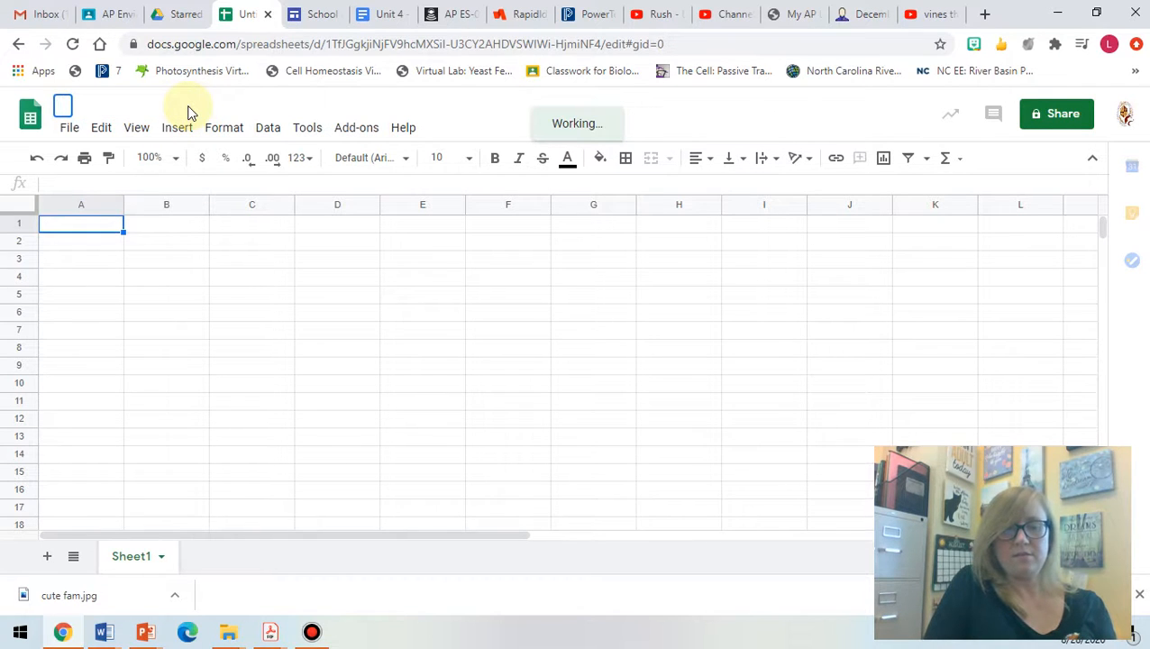
type("YouTu")
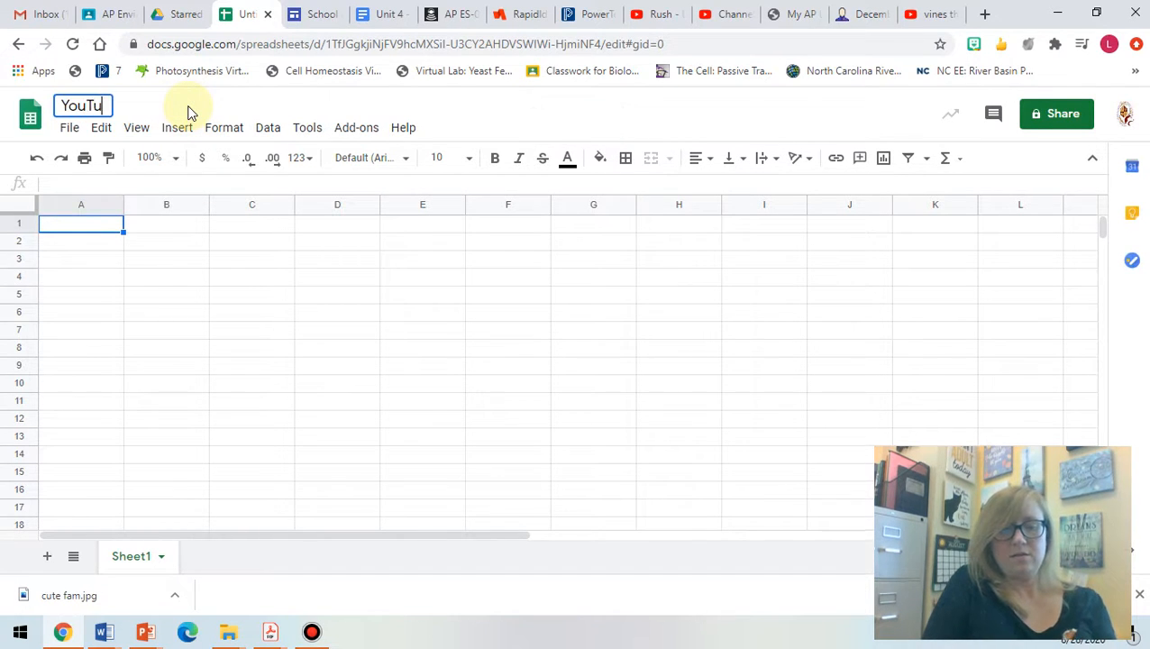
type("be Sample ")
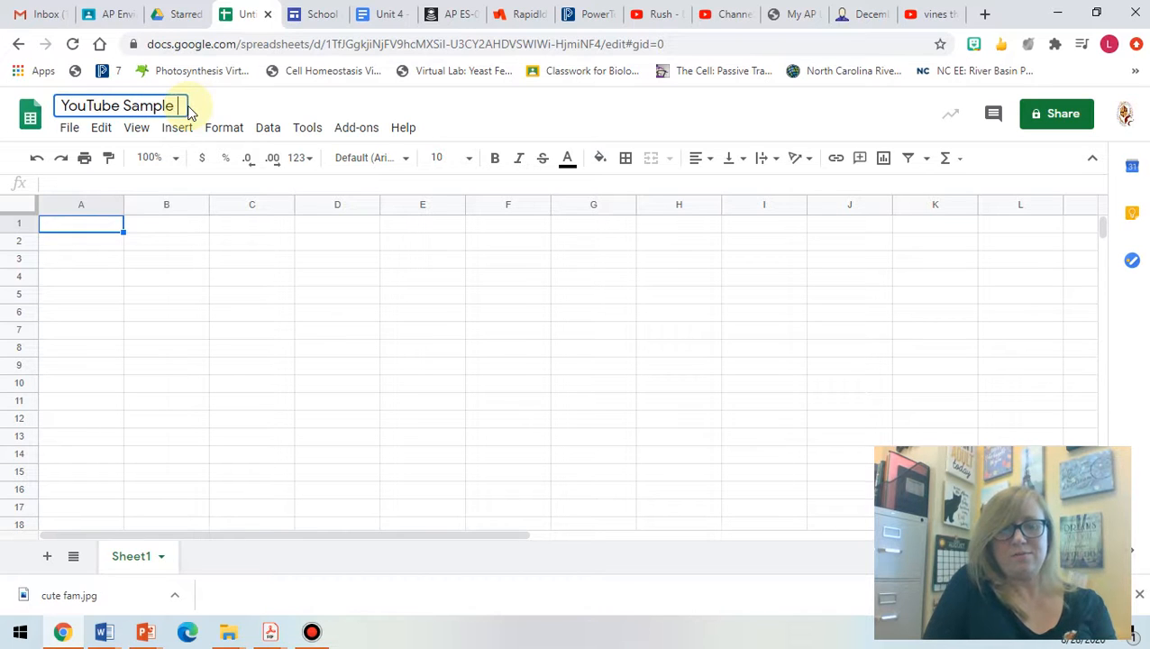
type(": )")
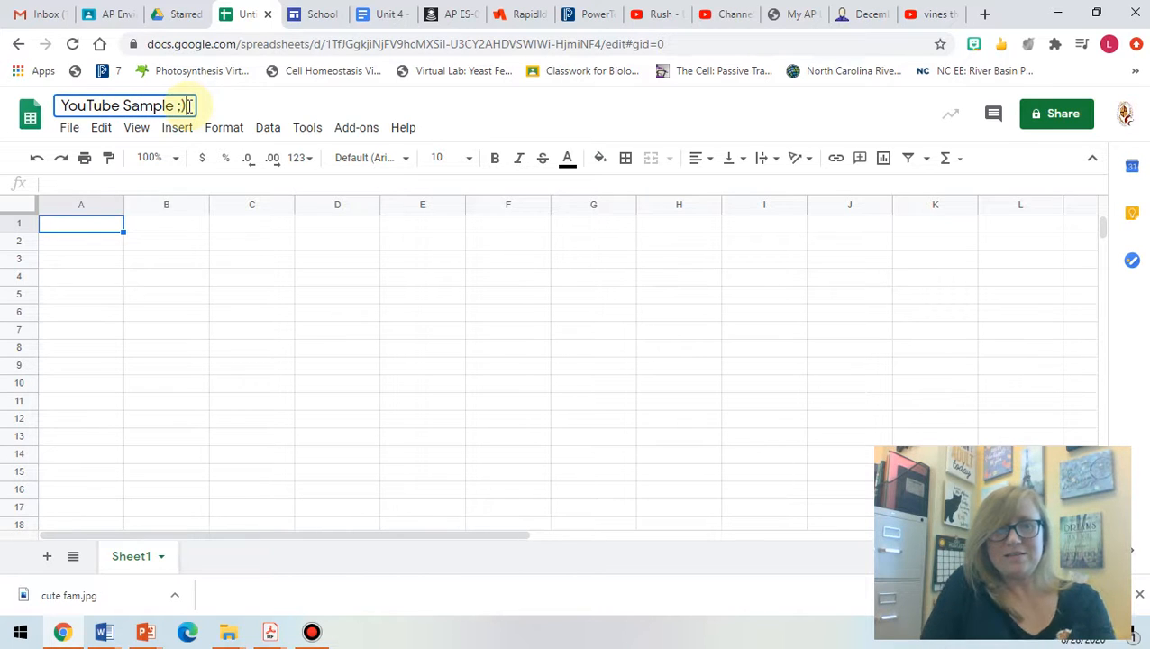
left_click(173, 285)
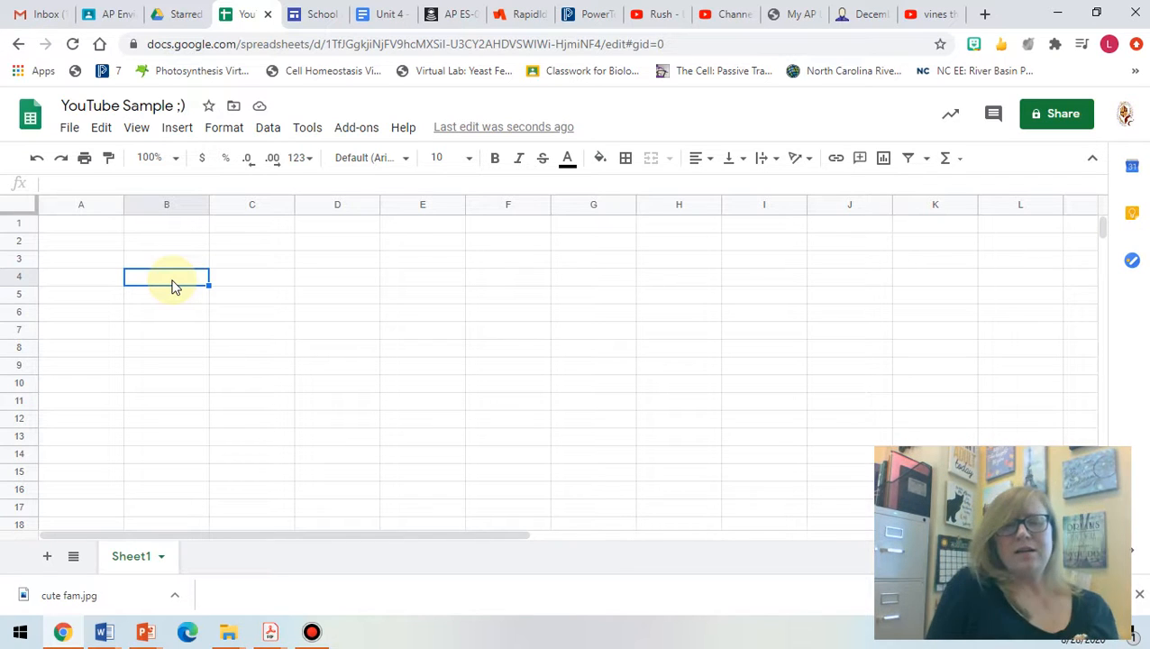
key("Left")
key("Up")
key("Up")
key("Up")
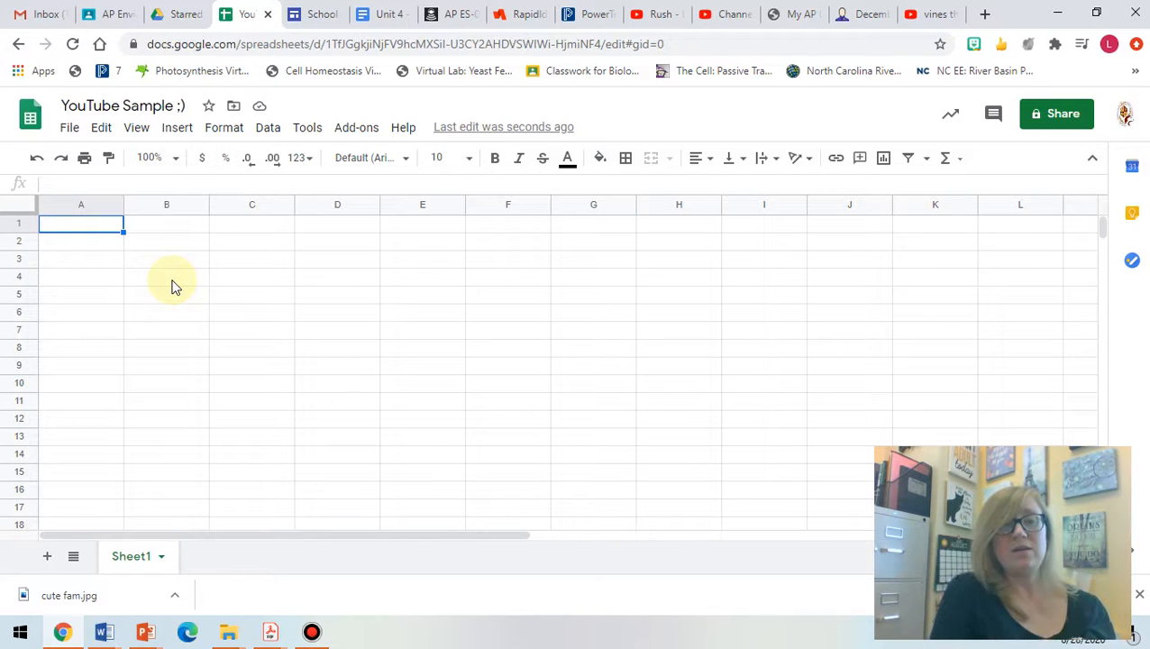
key("Down")
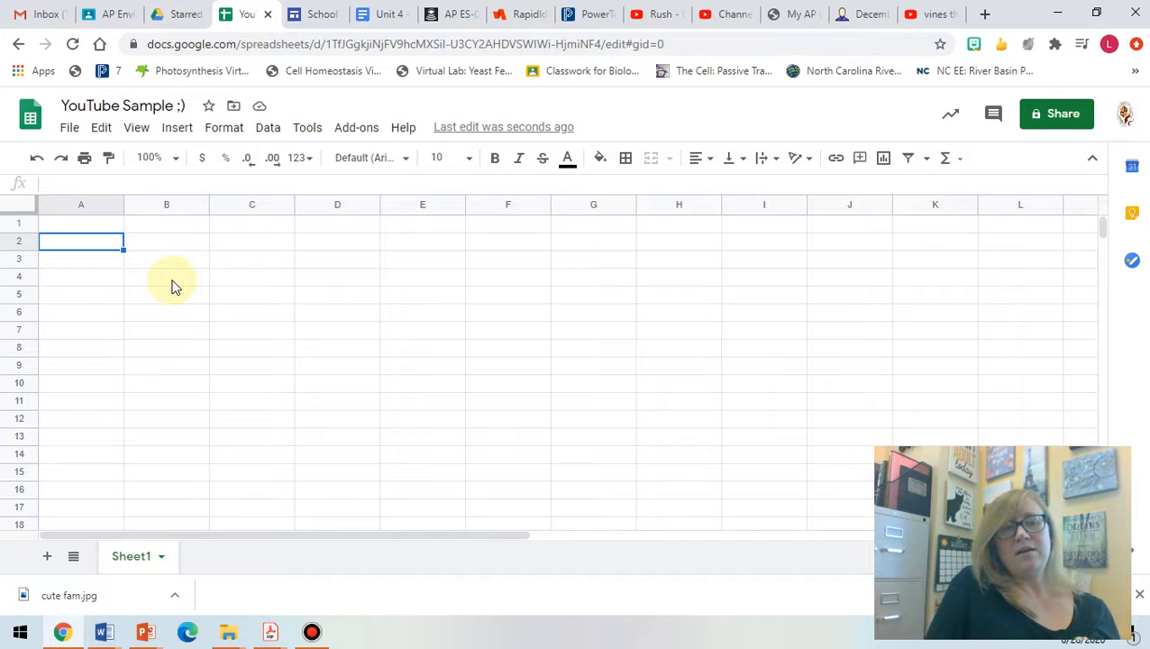
key("Right")
key("Down")
key("Down")
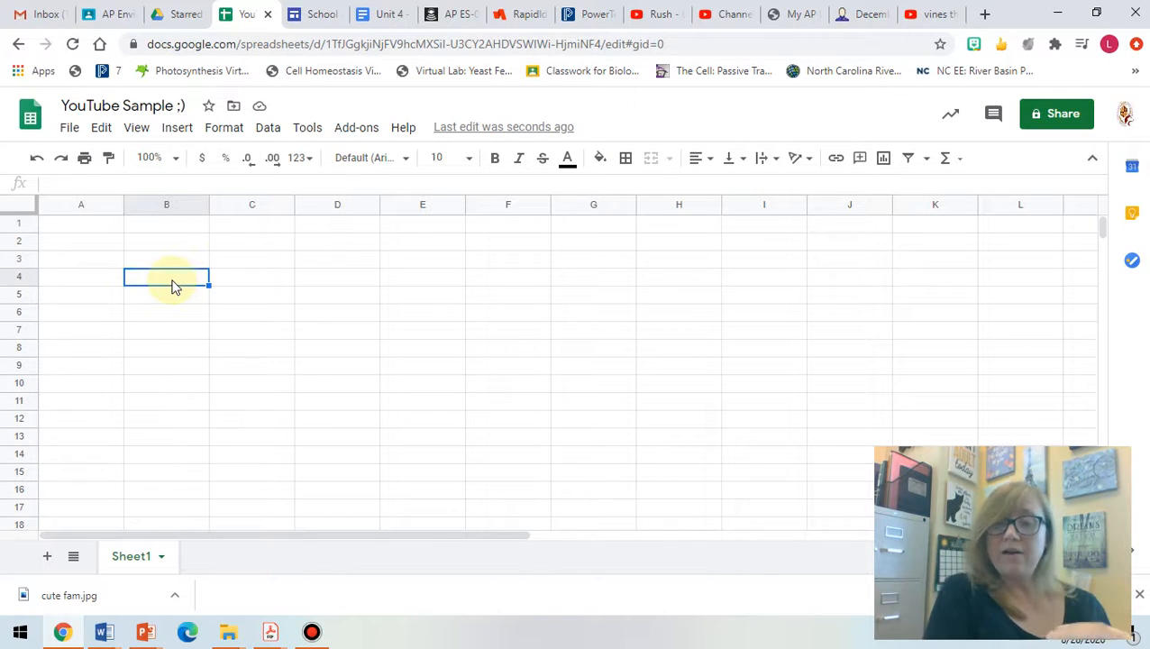
key("Up")
key("Up")
key("Up")
key("Left")
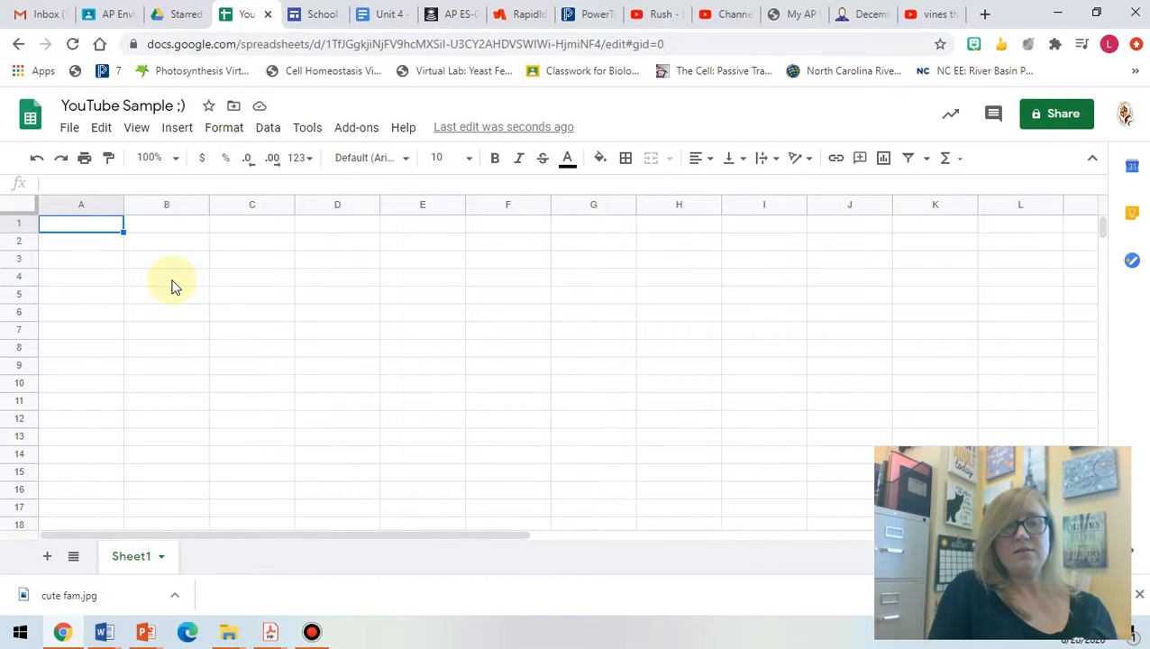
left_click(84, 207)
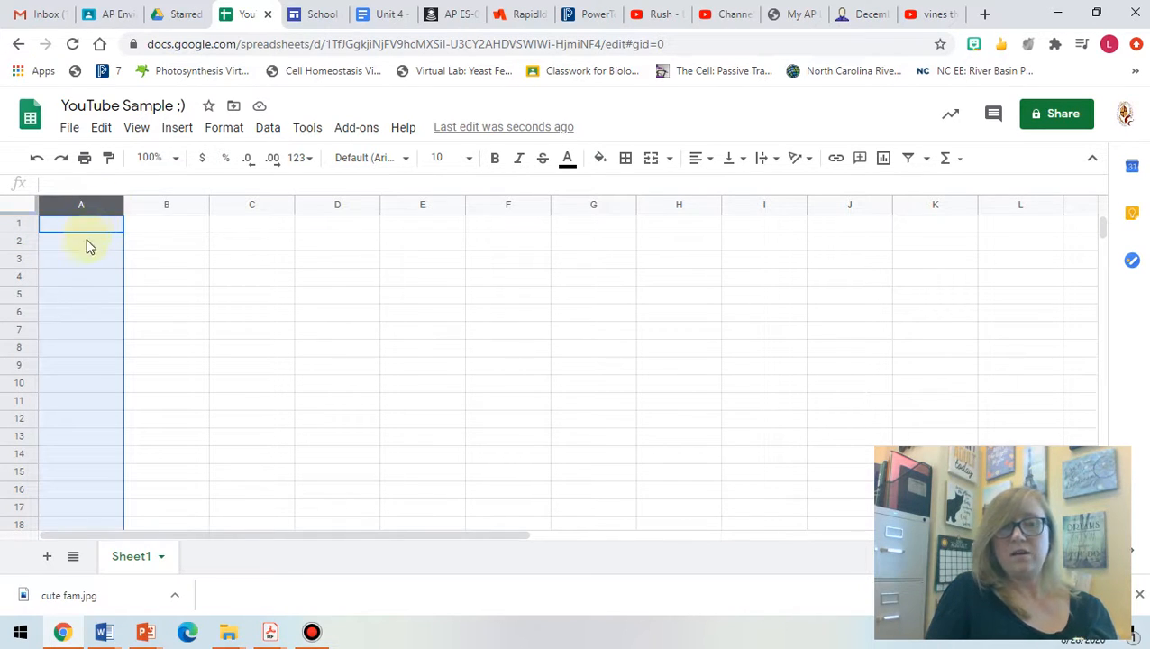
left_click(16, 241)
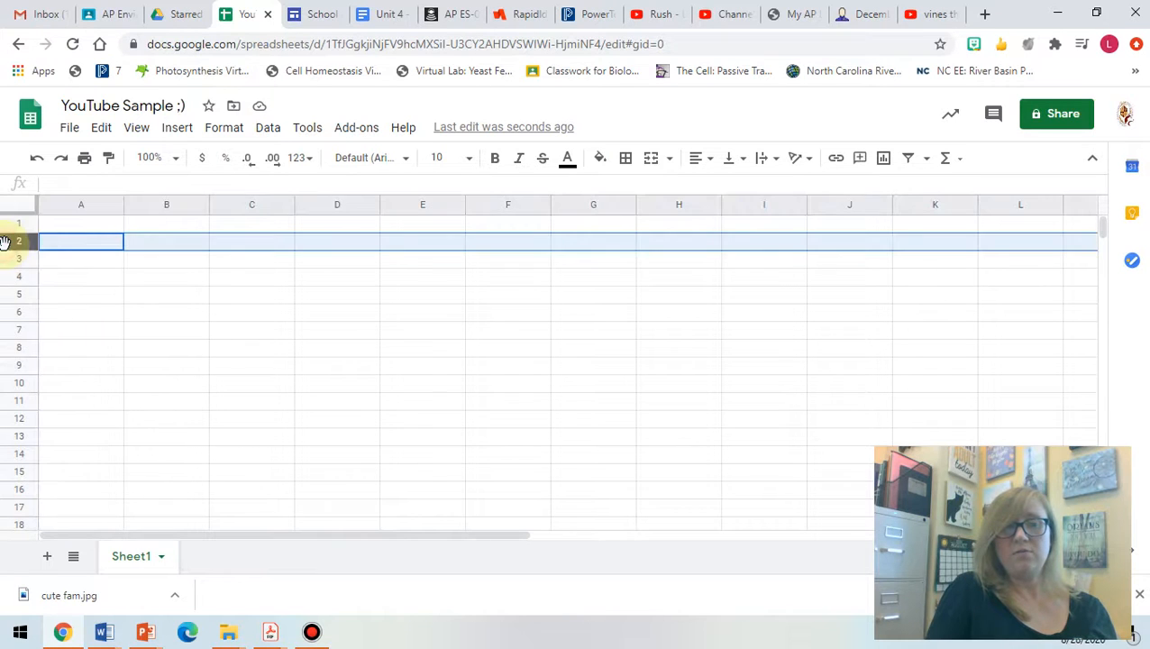
left_click(88, 224)
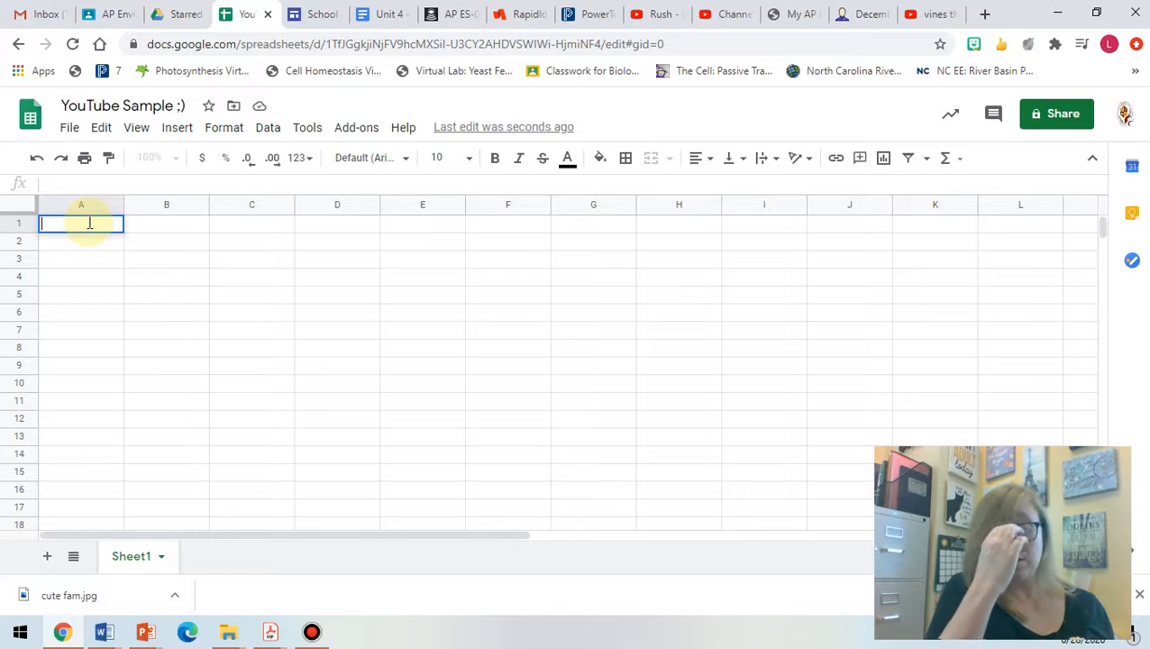
left_click(63, 187)
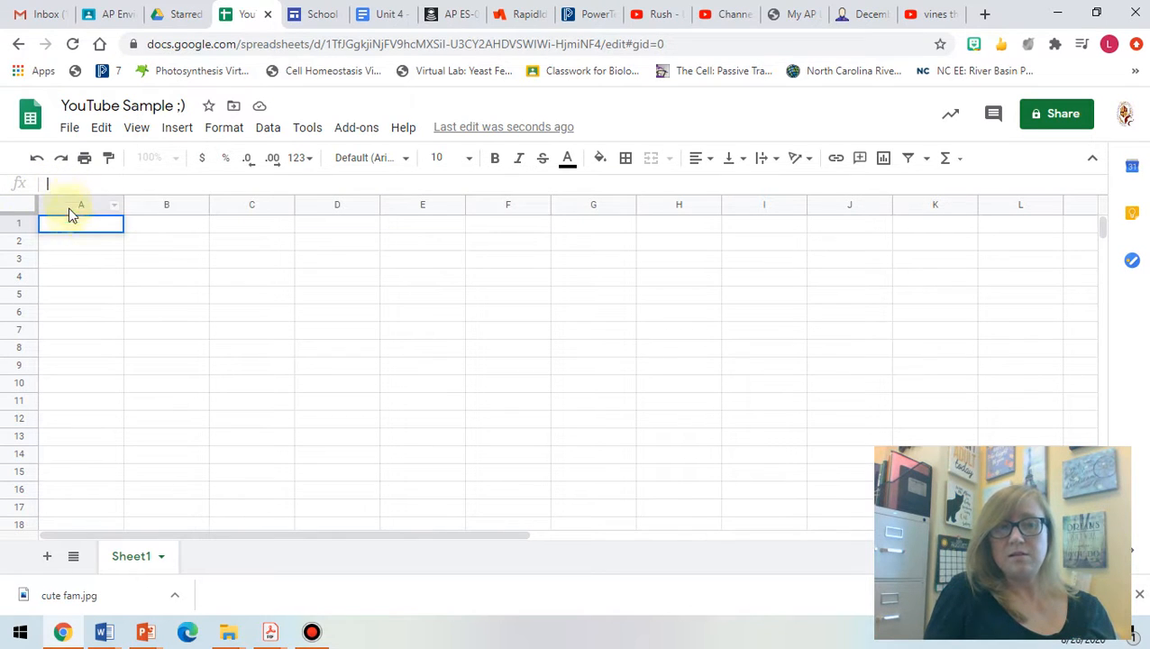
double_click(75, 223)
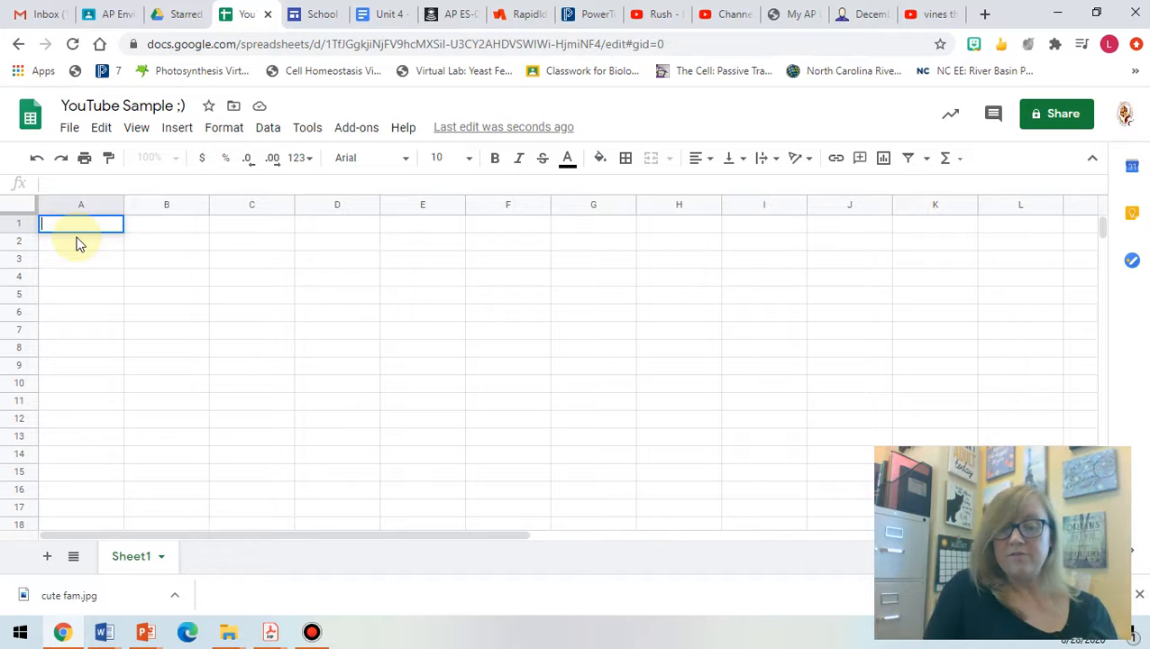
left_click(117, 260)
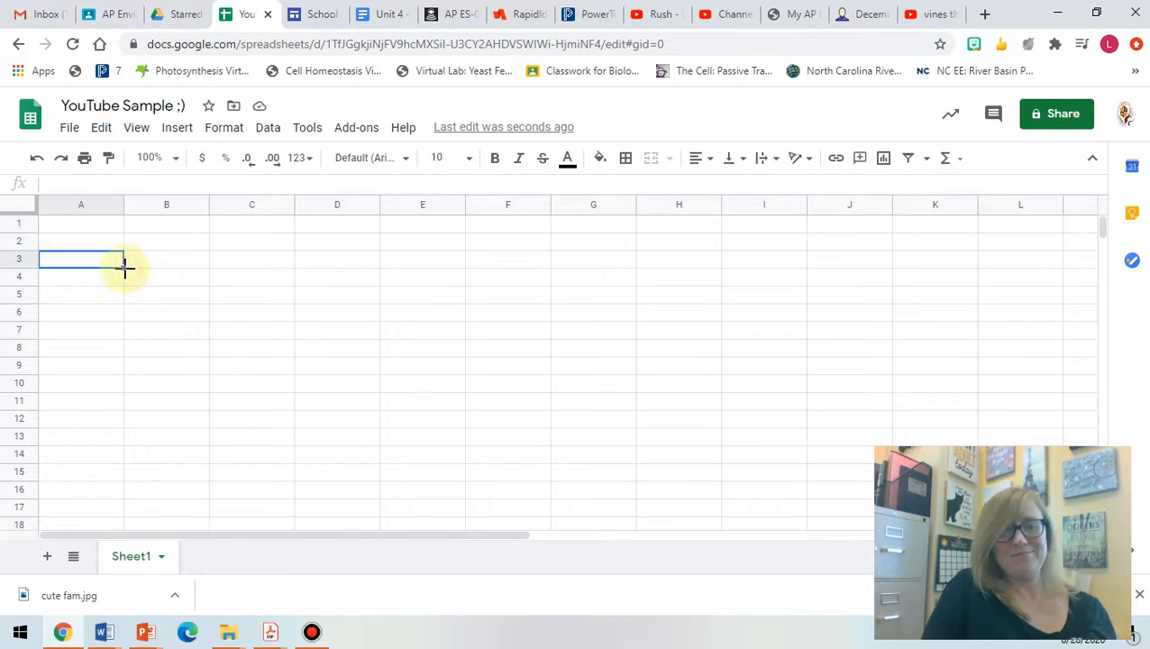
Enter the column heading "Independent Variable" in cell B3.
left_click(141, 263)
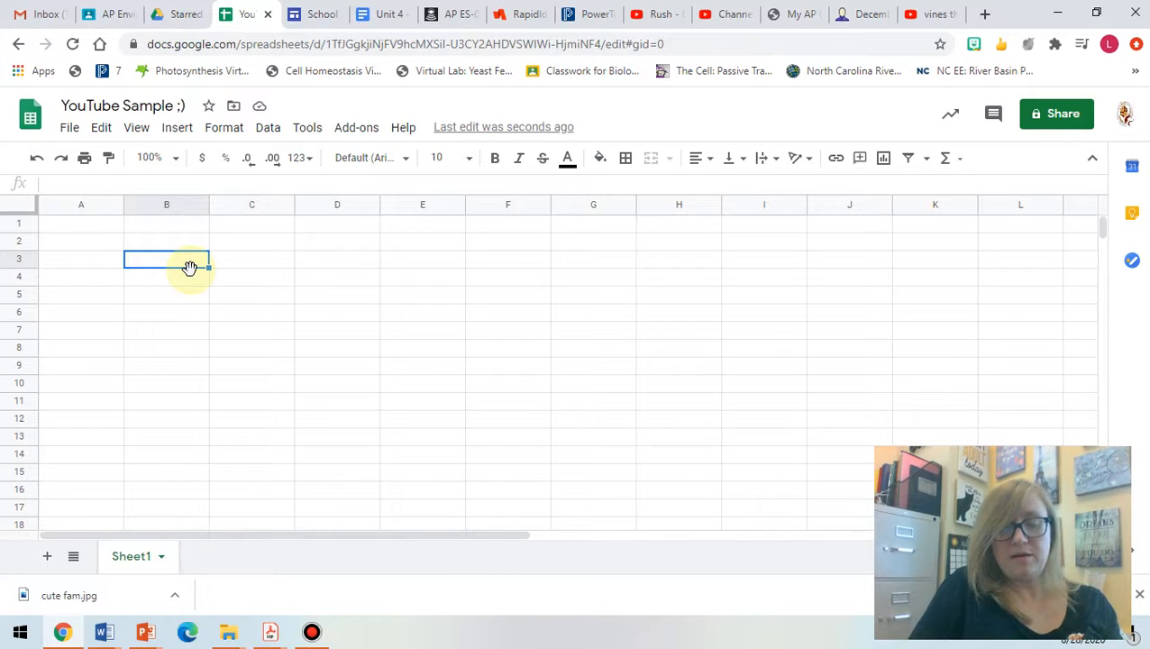
type("Inde")
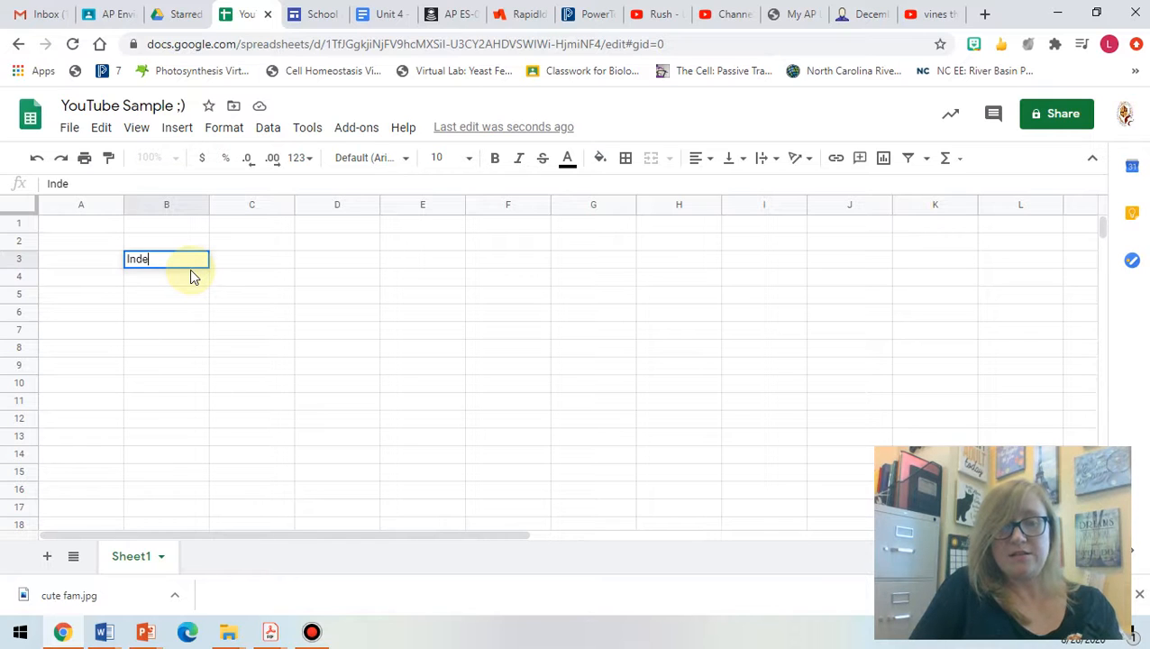
type("pendent Va")
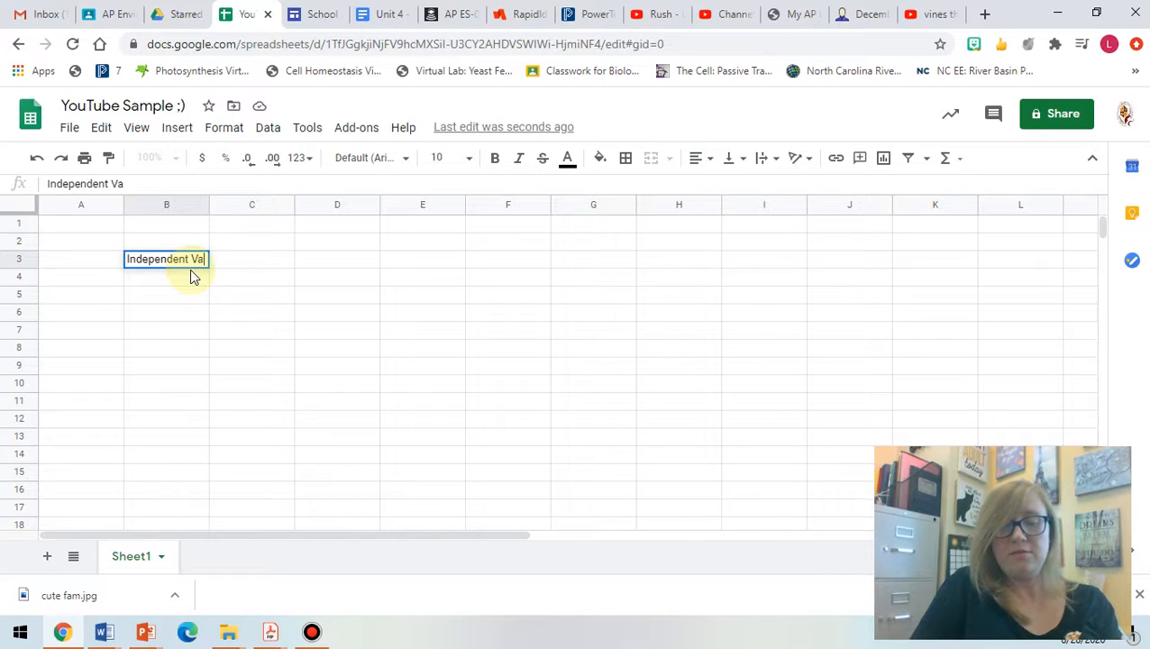
type("riable")
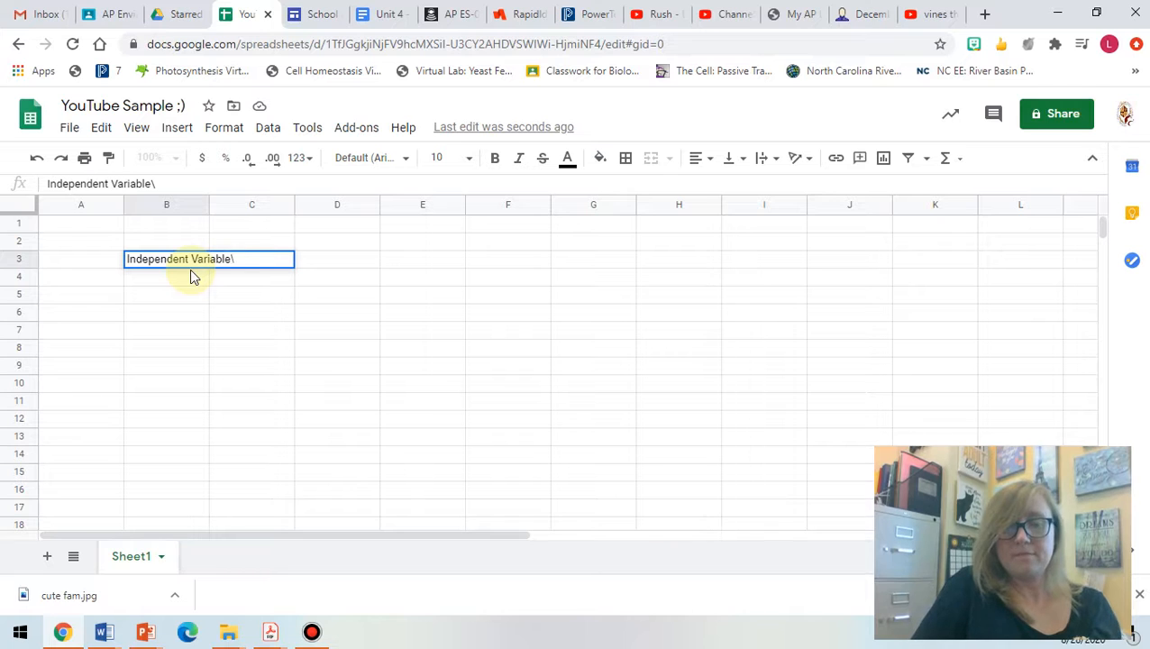
key("Return")
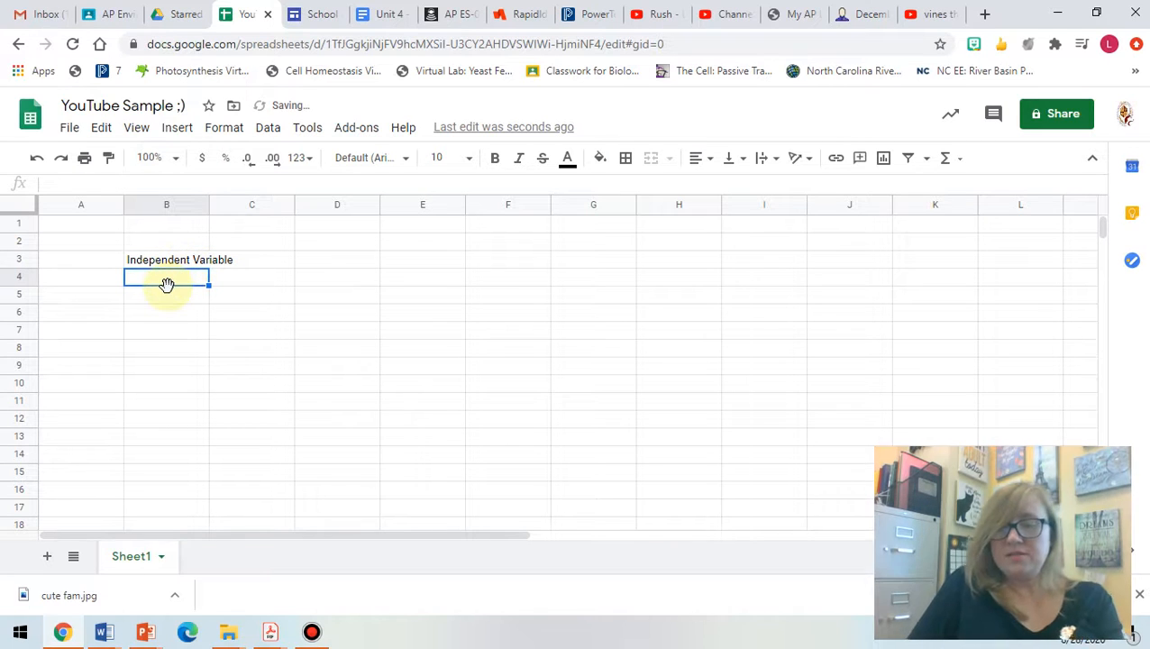
Fill cells B4 to B9 under the Independent Variable heading with the numbers 1 through 6.
type("1")
key("Return")
type("2")
key("Return")
type("3")
key("Return")
type("4")
key("Return")
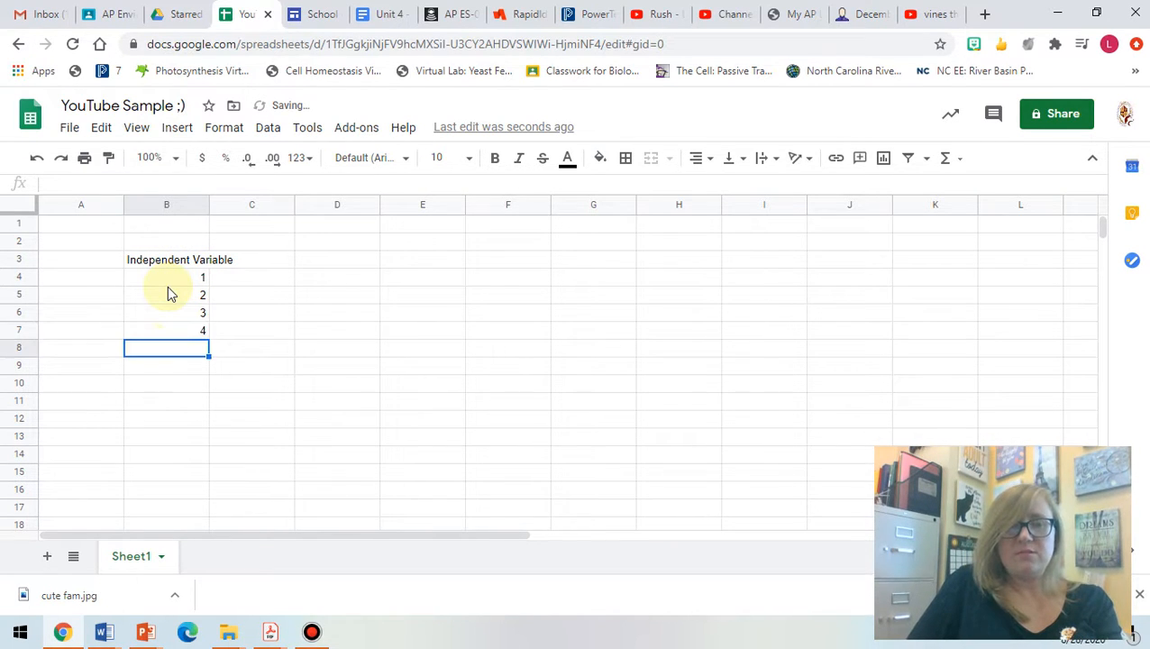
type("5")
key("Return")
type("6")
key("Return")
Enter the column heading "Dependent Variable" in cell C3.
key("Right")
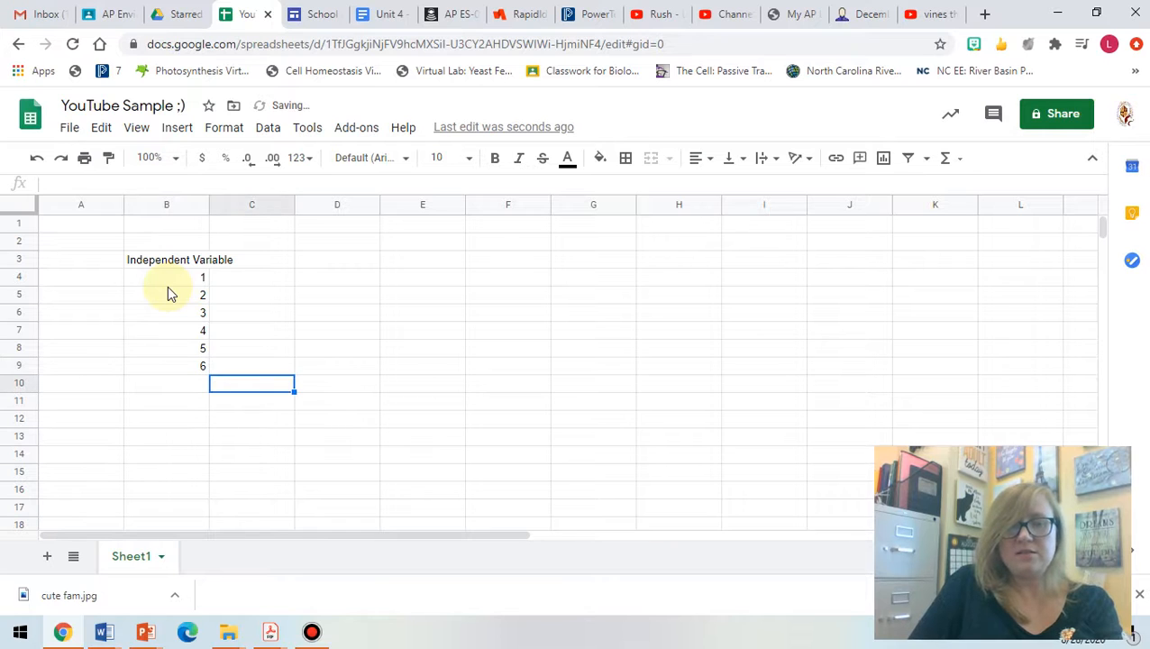
key("Up")
key("Up")
key("Up")
key("Up")
key("Up")
key("Up")
key("Up")
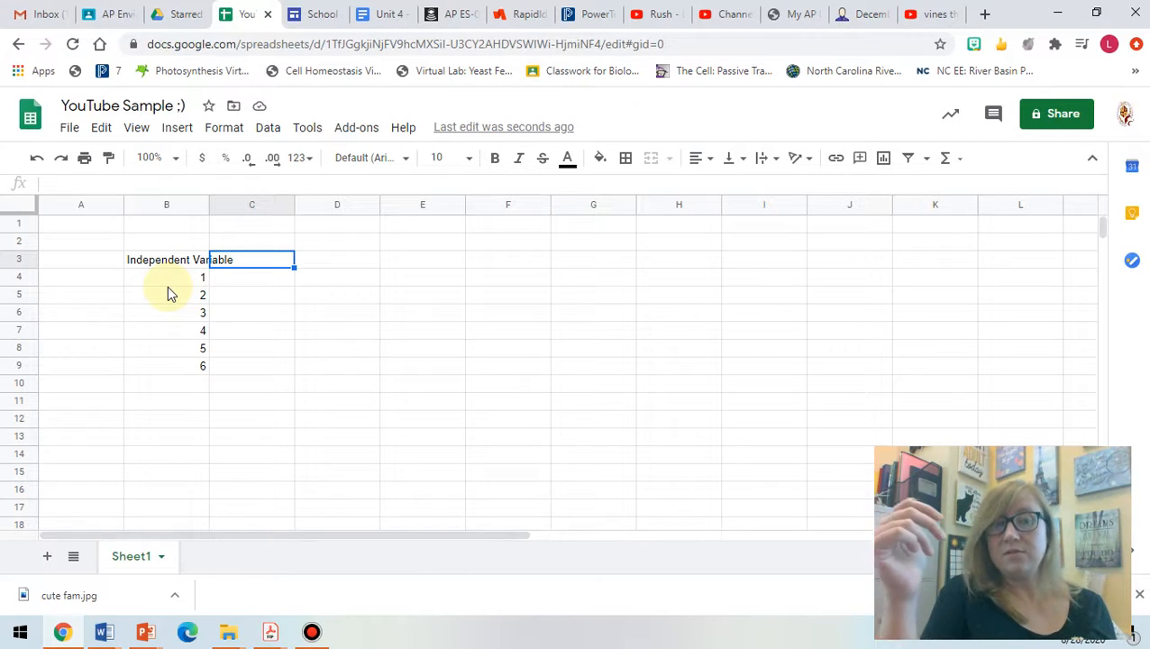
double_click(237, 260)
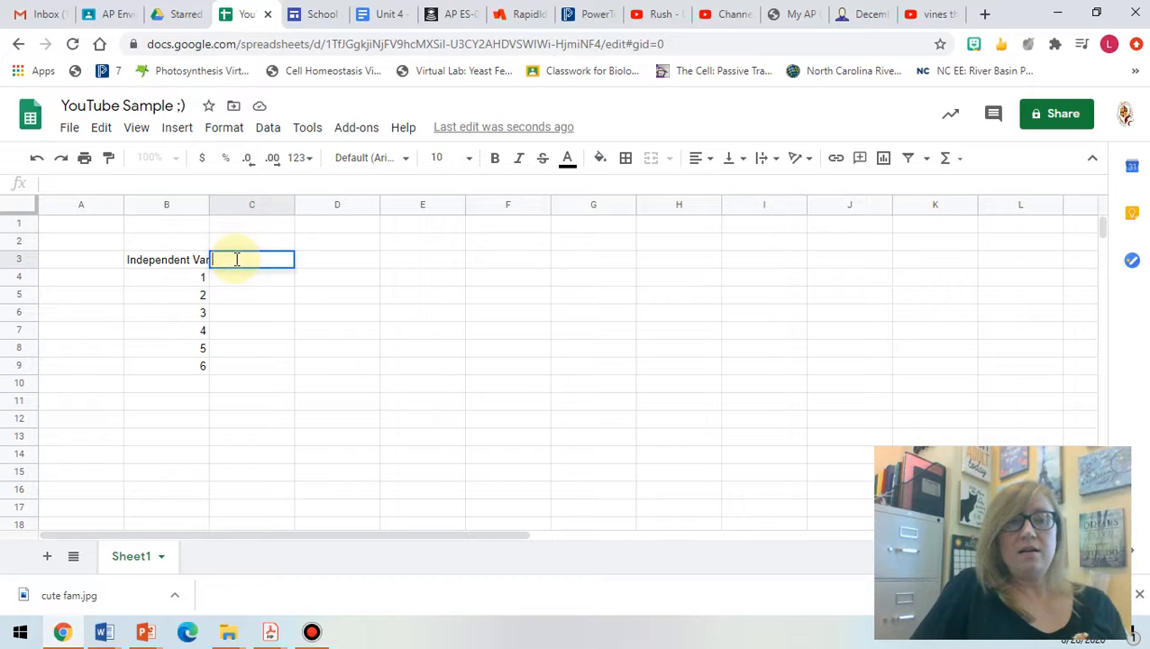
type("Depende")
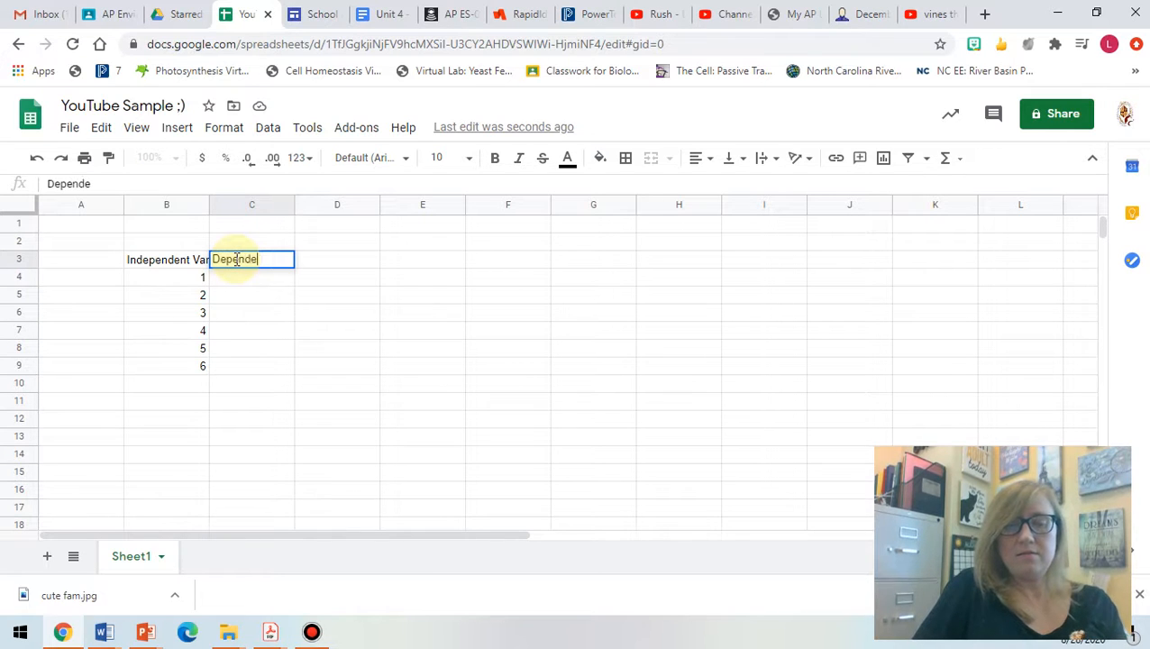
type("nt Variable")
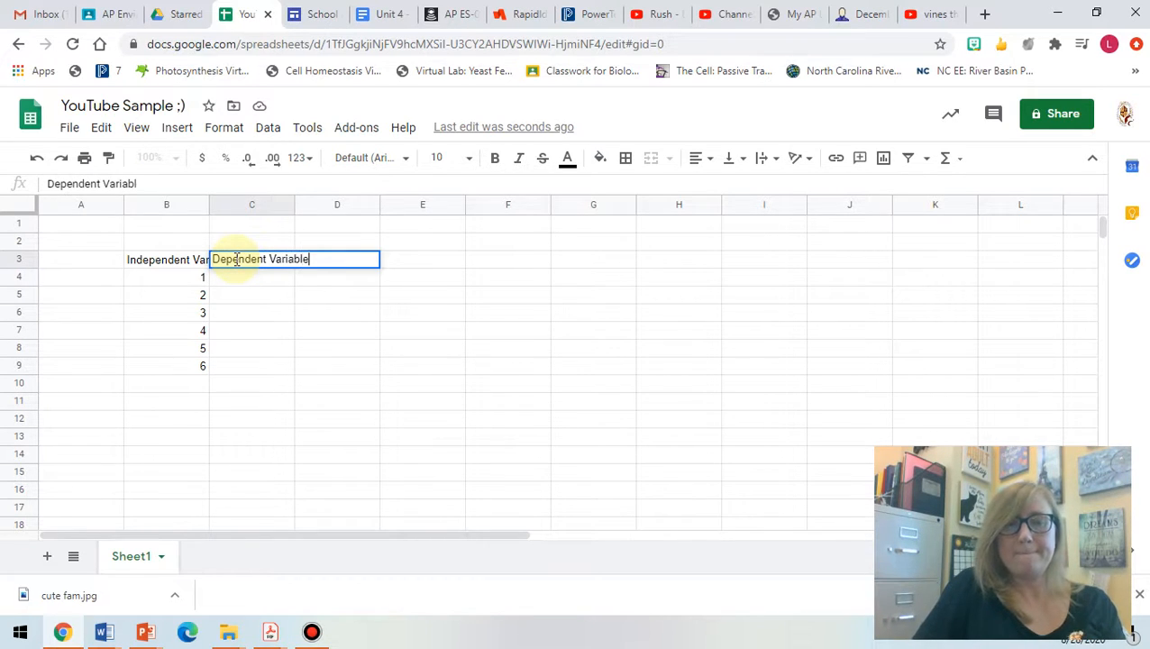
key("Return")
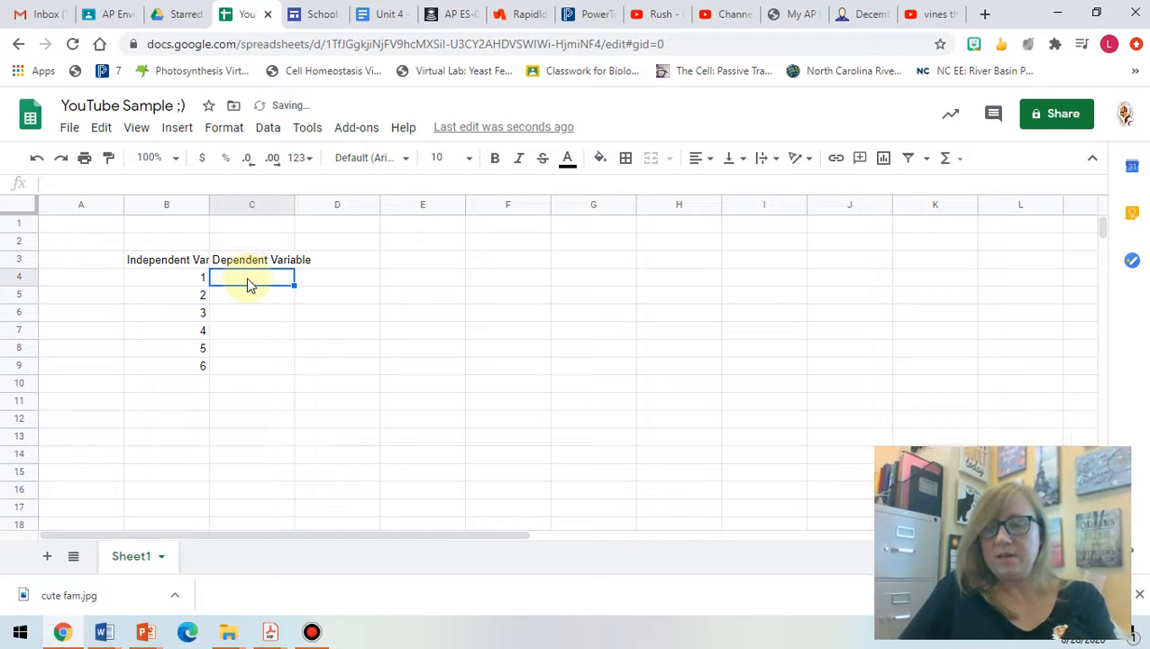
Fill cells C4 to C9 under the Dependent Variable heading with 18, 20, 22, 16, 14 and 12.
type("18")
key("Left")
key("Right")
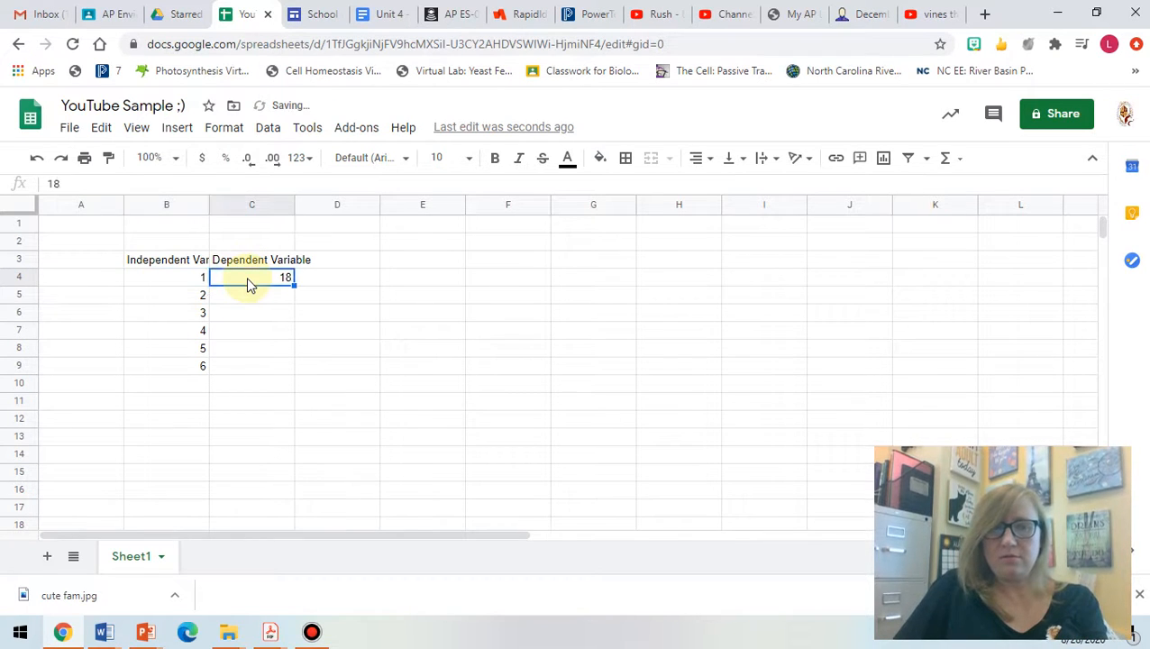
key("Down")
type("20")
key("Return")
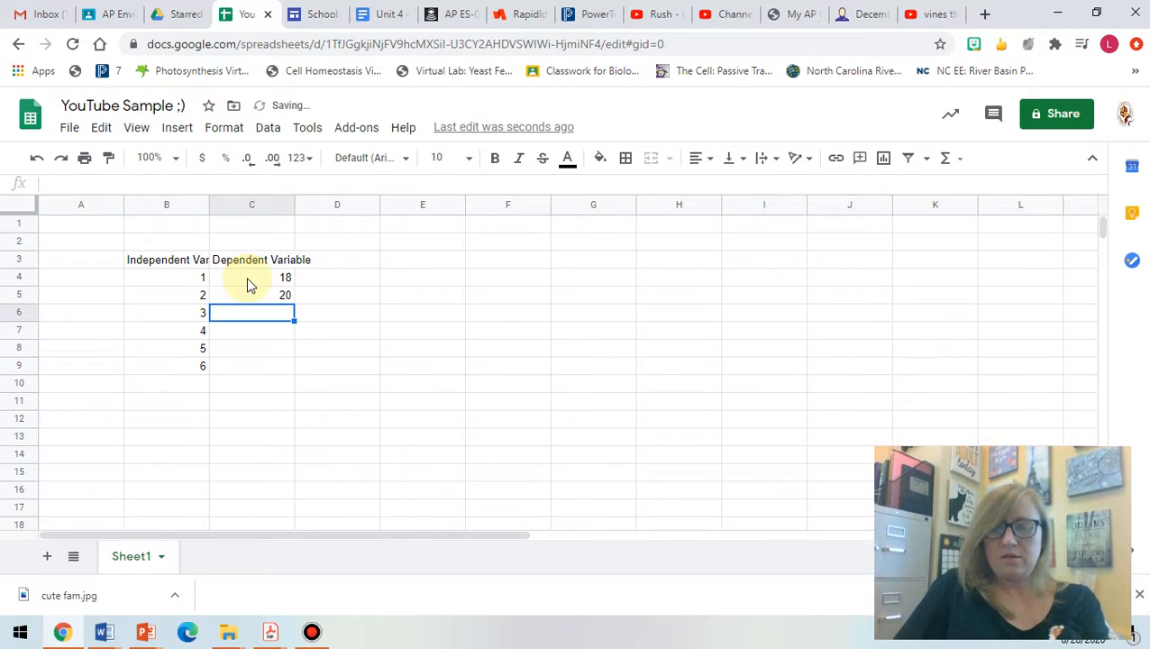
type("22")
key("Return")
type("16")
key("Return")
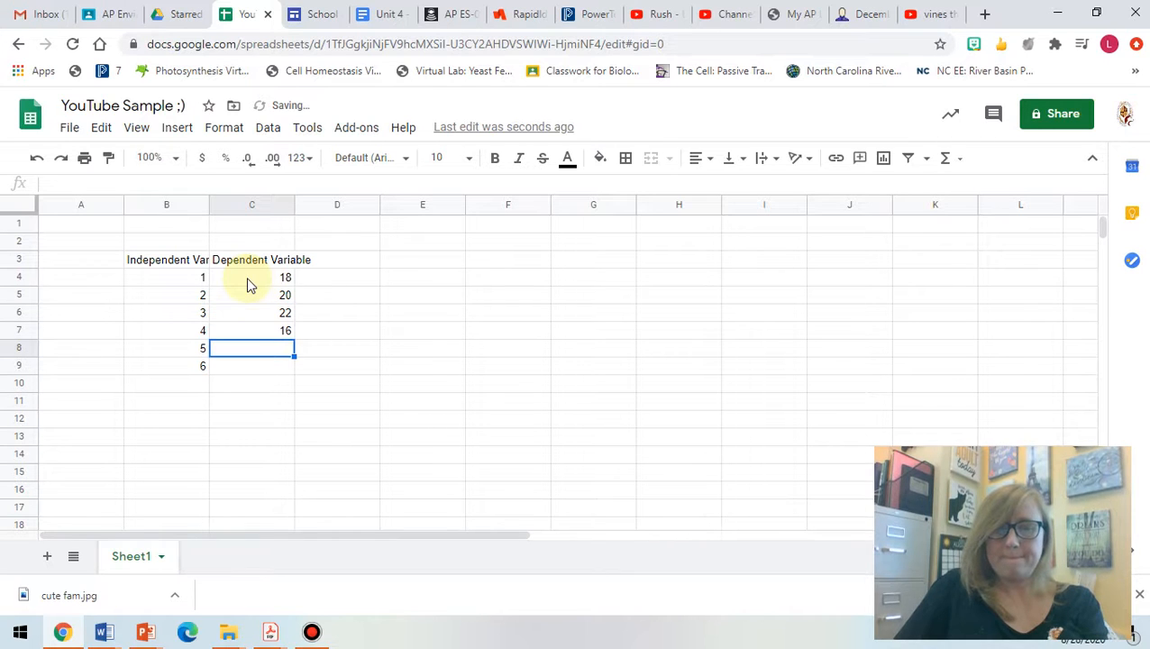
type("14")
key("Return")
type("12")
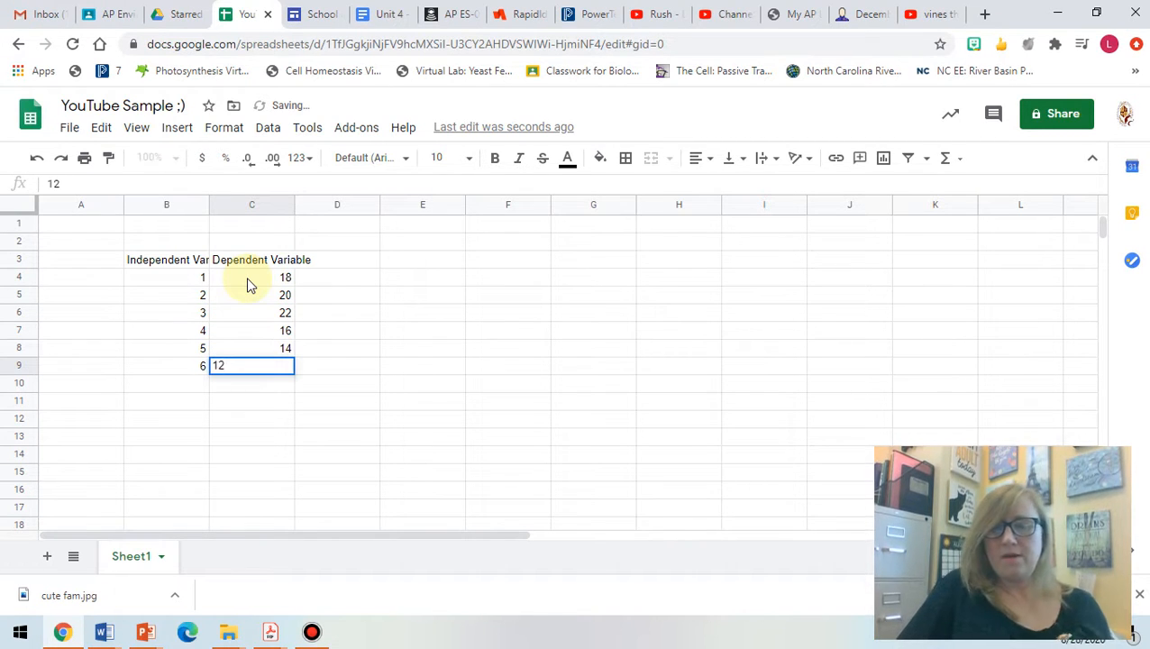
key("Return")
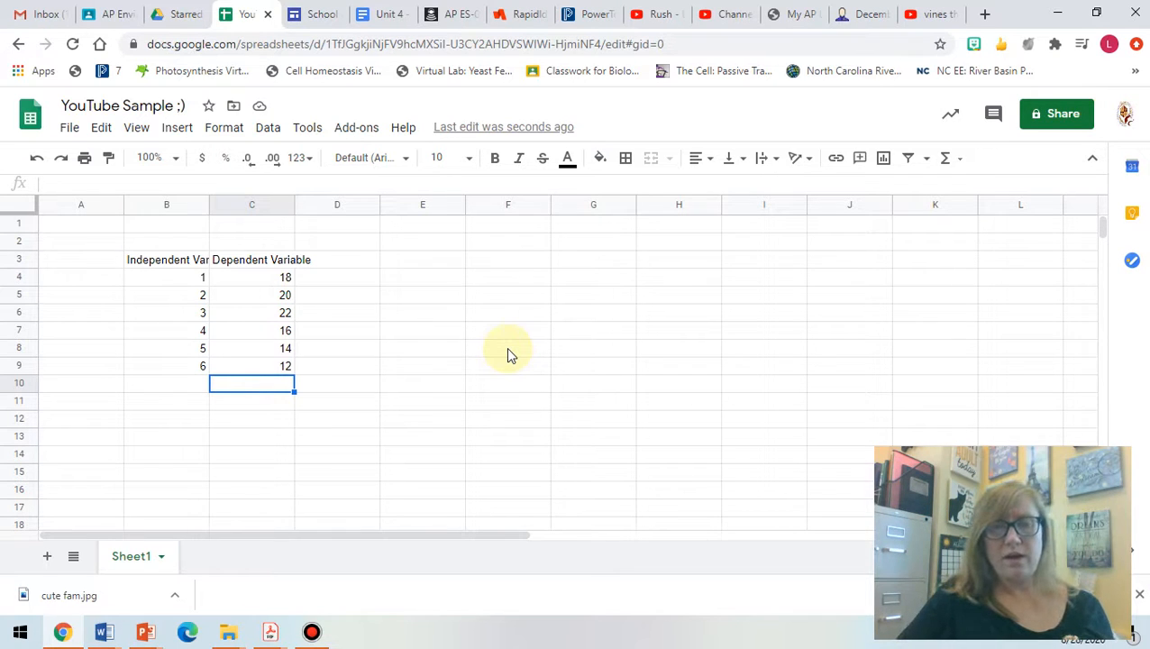
left_click(188, 261)
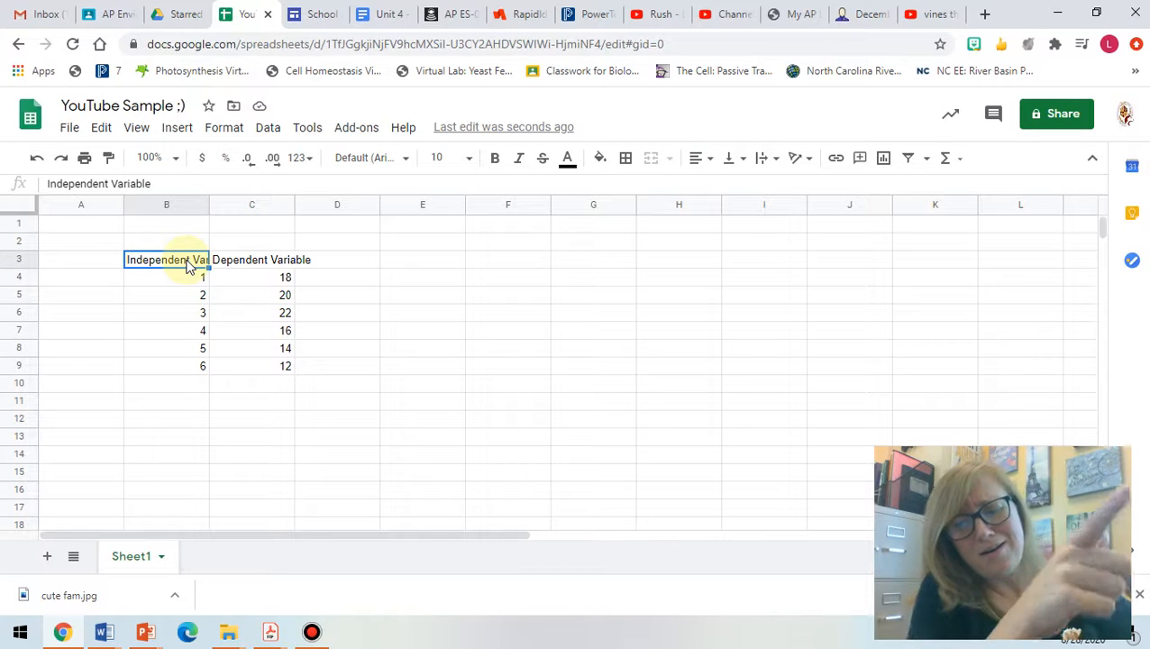
left_click(185, 285)
left_click(183, 262)
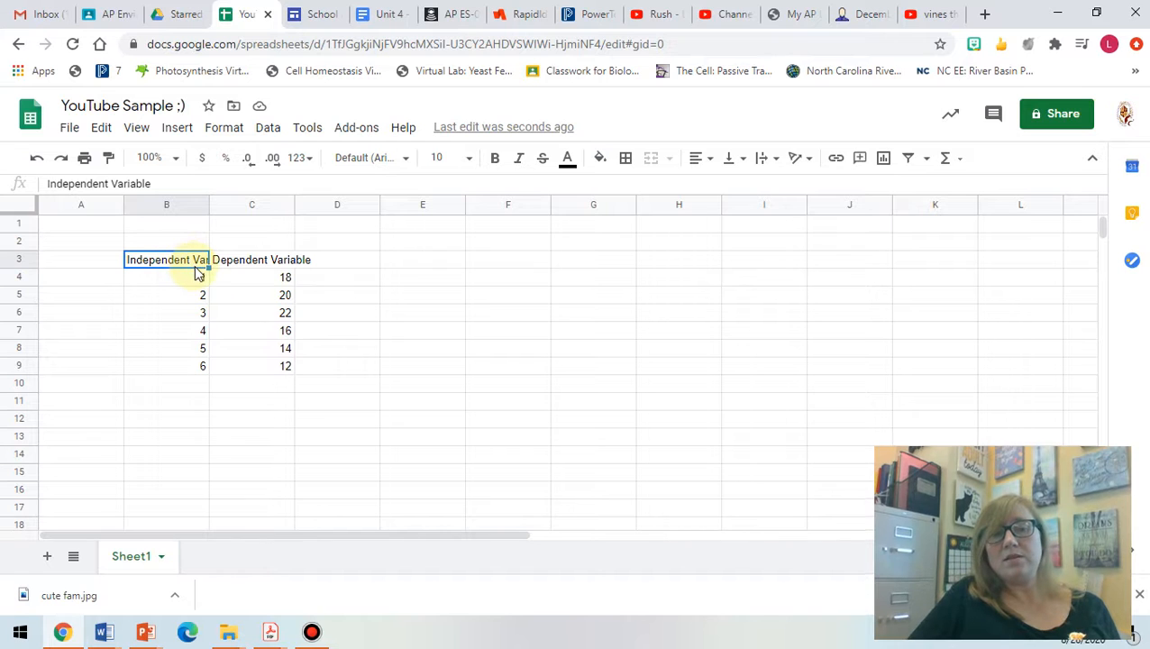
left_click(277, 368)
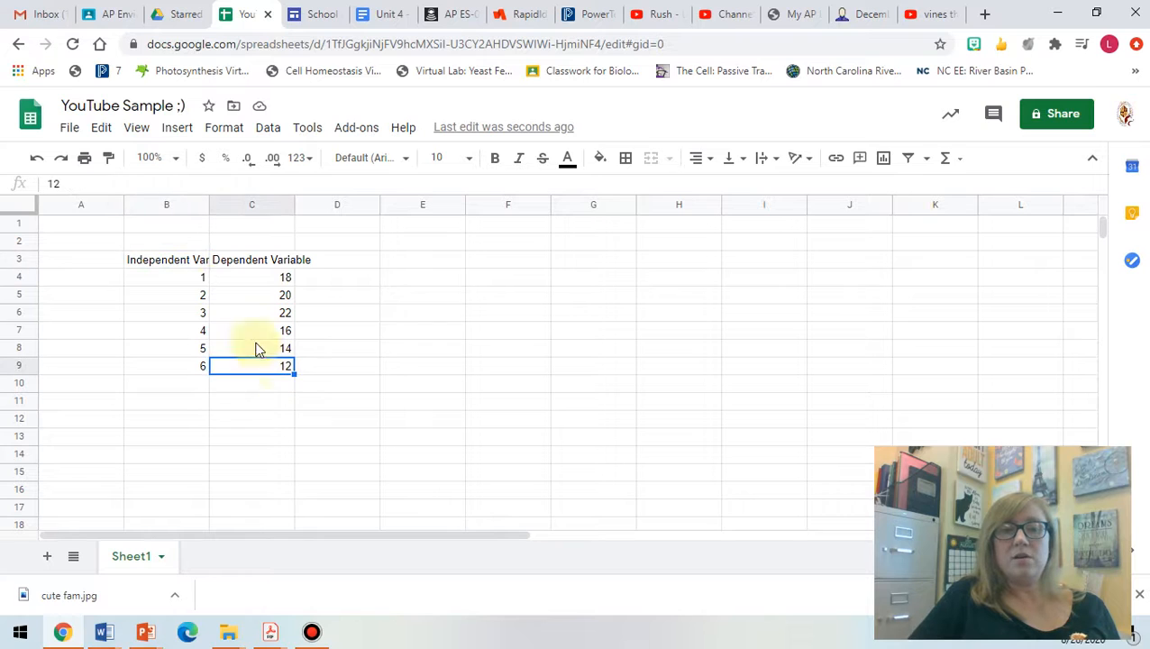
Insert a chart based on the data range B3:C9 and shift it slightly to the right.
left_click_drag(172, 261, 264, 369)
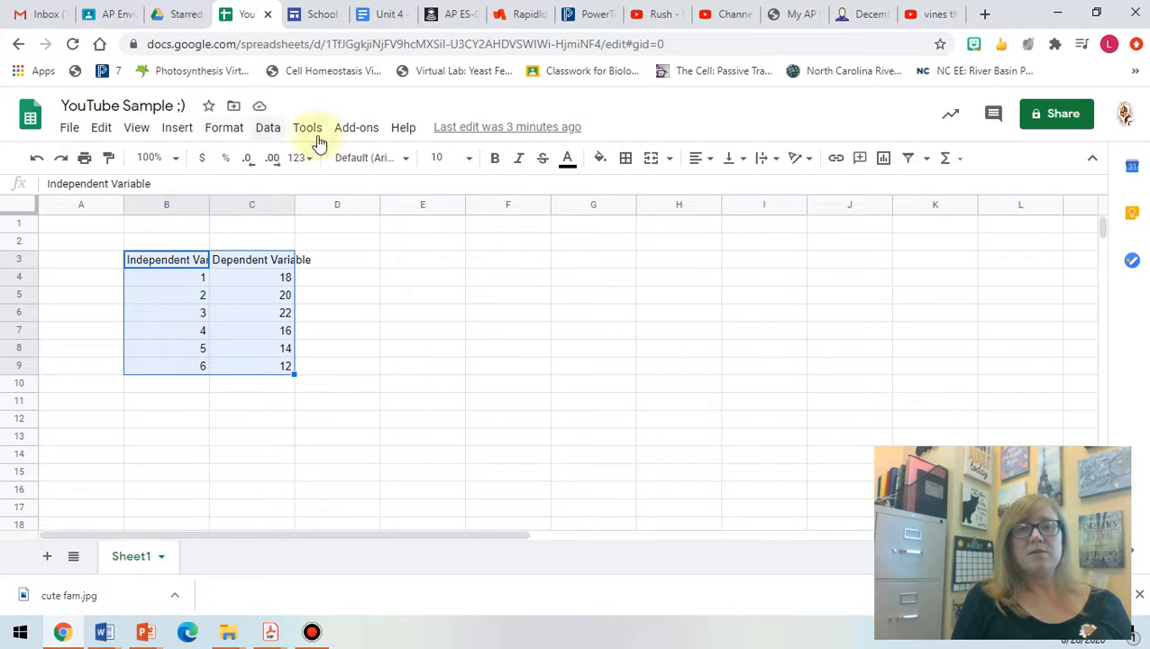
left_click(177, 129)
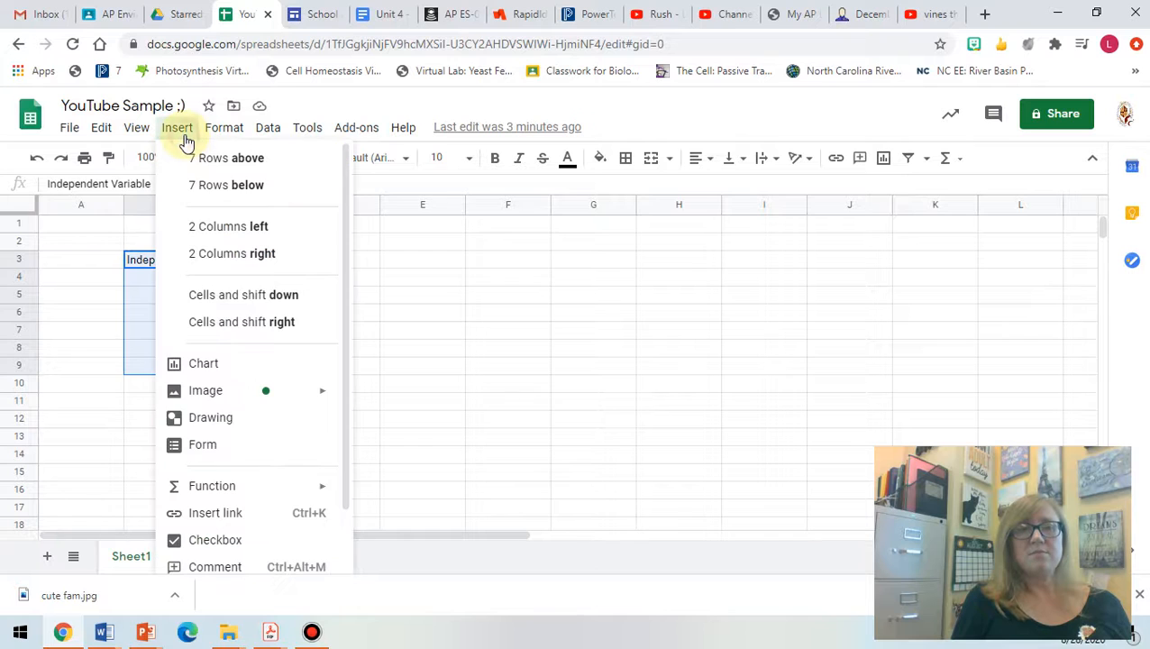
left_click(211, 367)
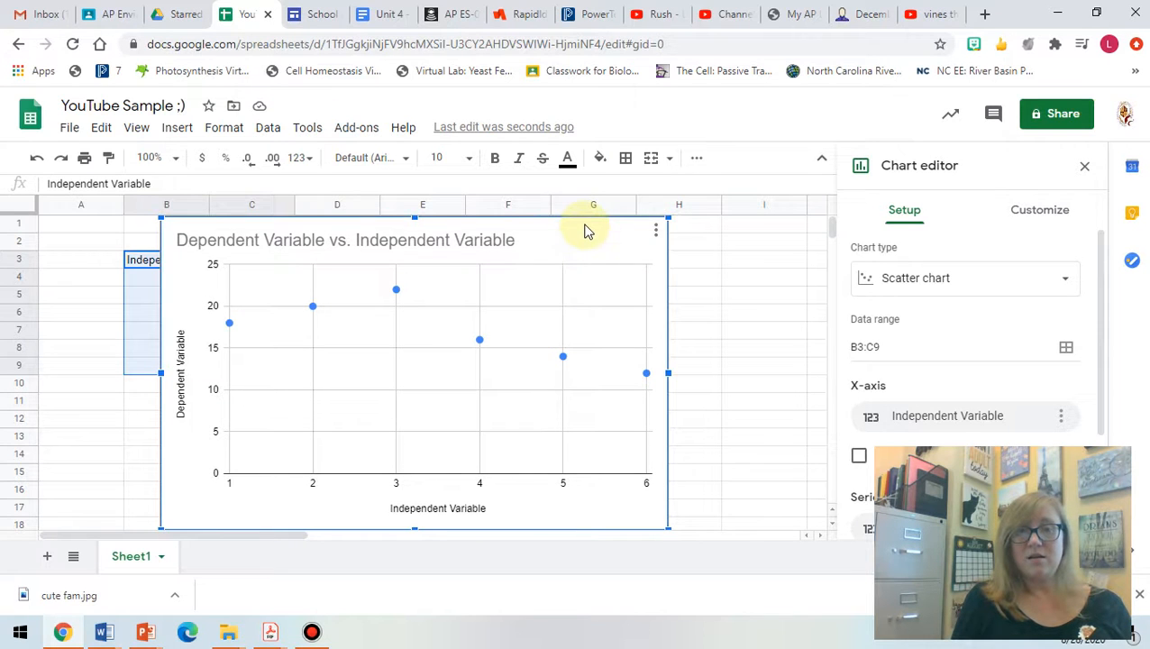
mouse_move(626, 229)
left_mouse_down()
mouse_move(678, 210)
mouse_move(629, 210)
mouse_move(618, 223)
left_mouse_up()
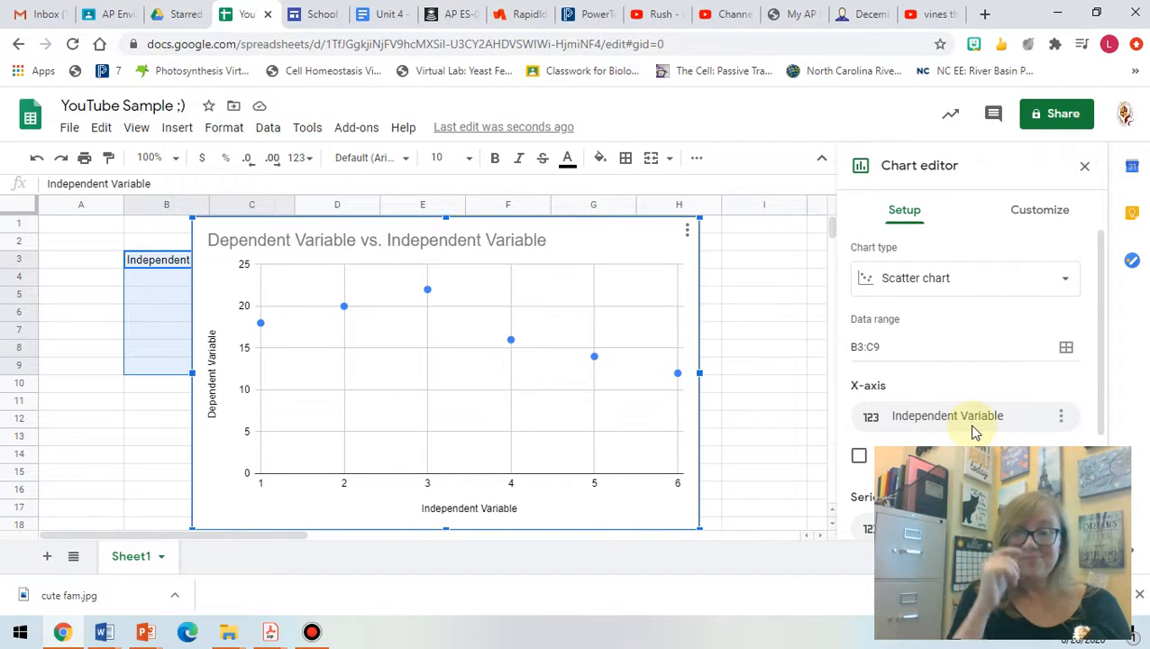
Change the chart type from scatter to a line chart.
left_click(1057, 280)
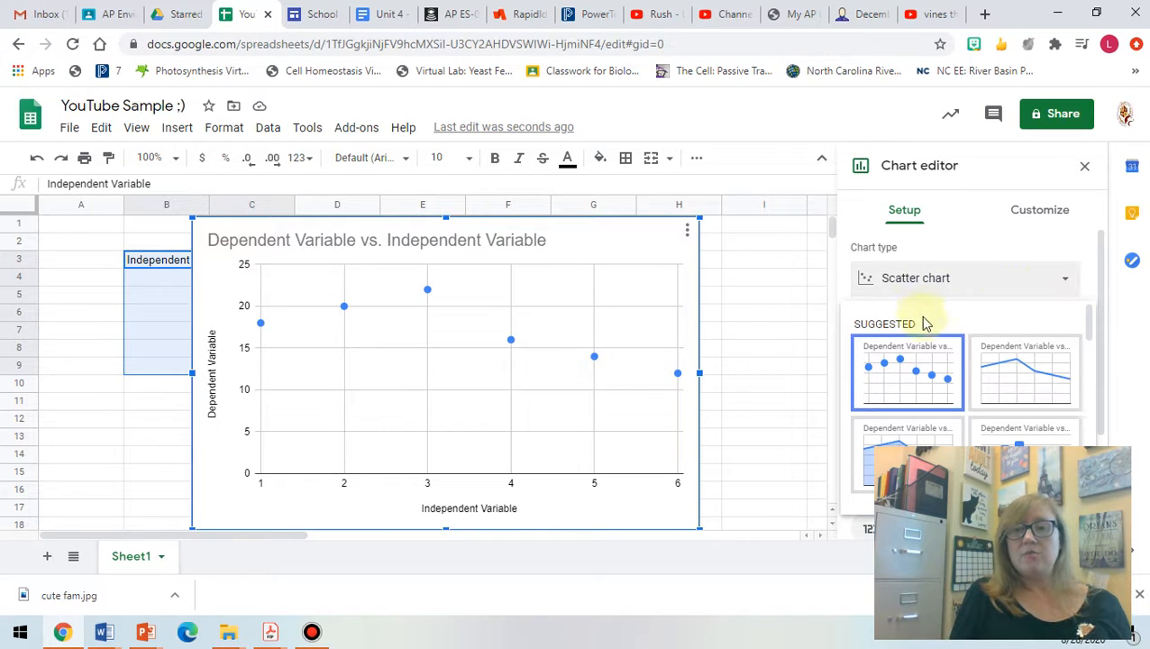
scroll(925, 323, "down", 3)
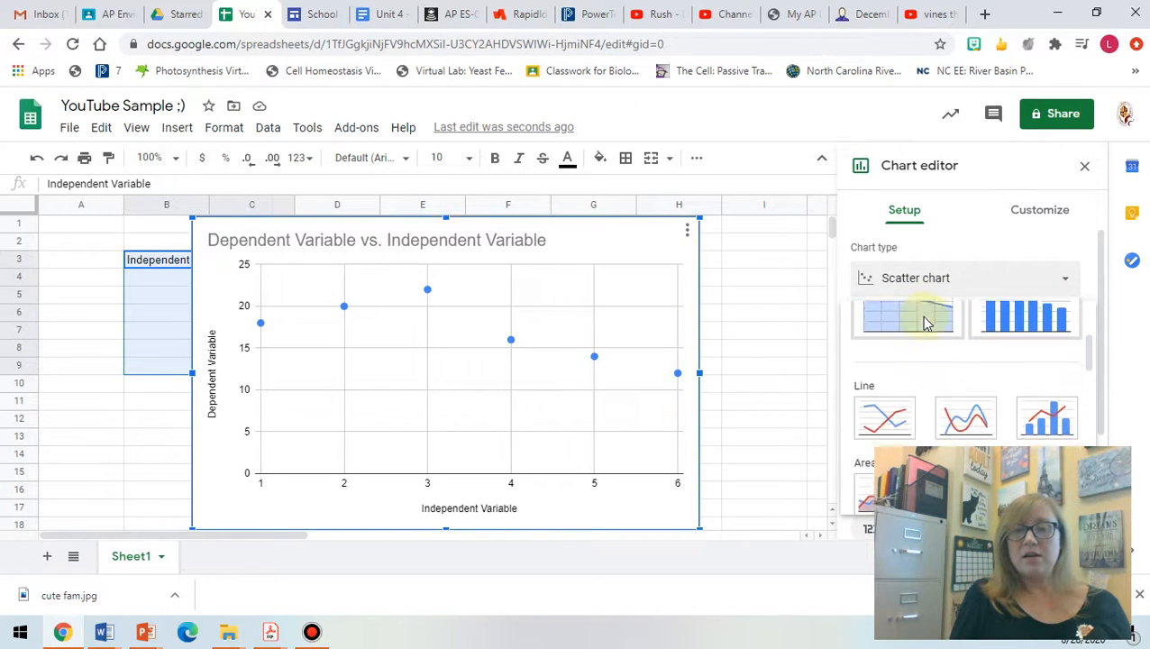
left_click(886, 347)
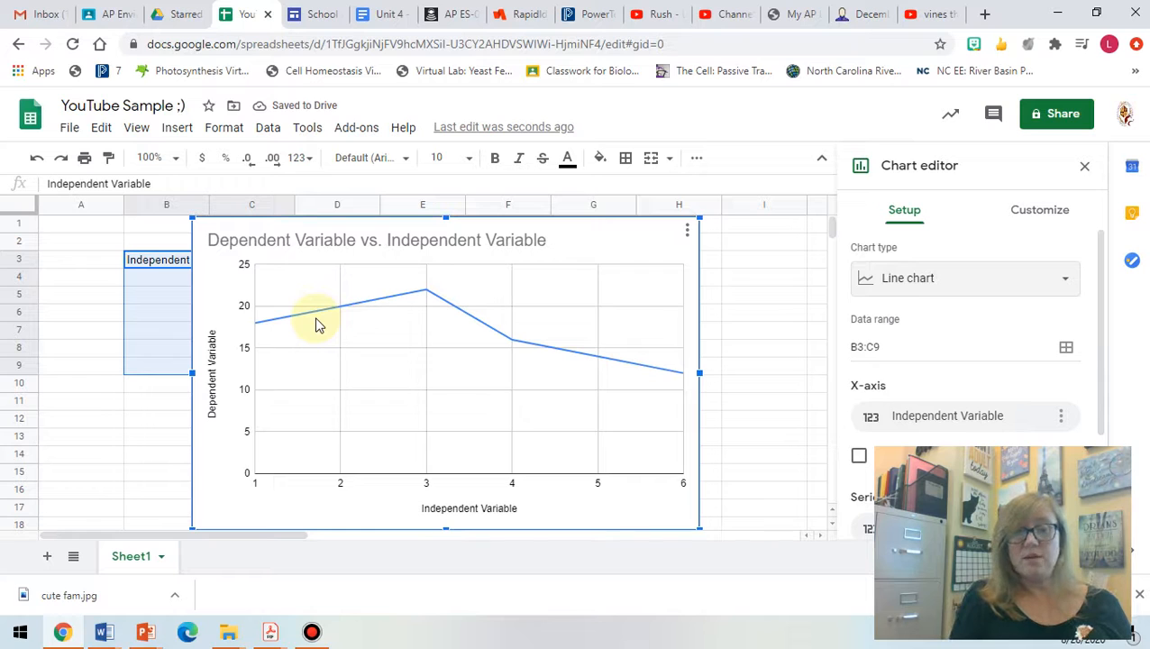
left_click(1010, 285)
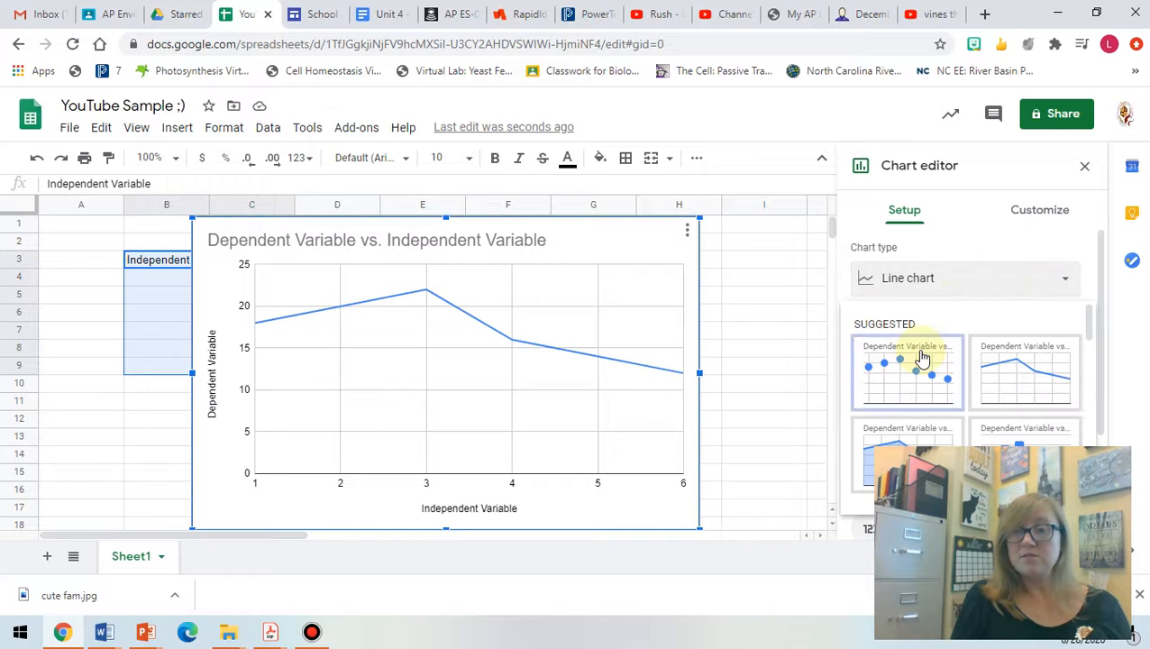
scroll(922, 358, "down", 5)
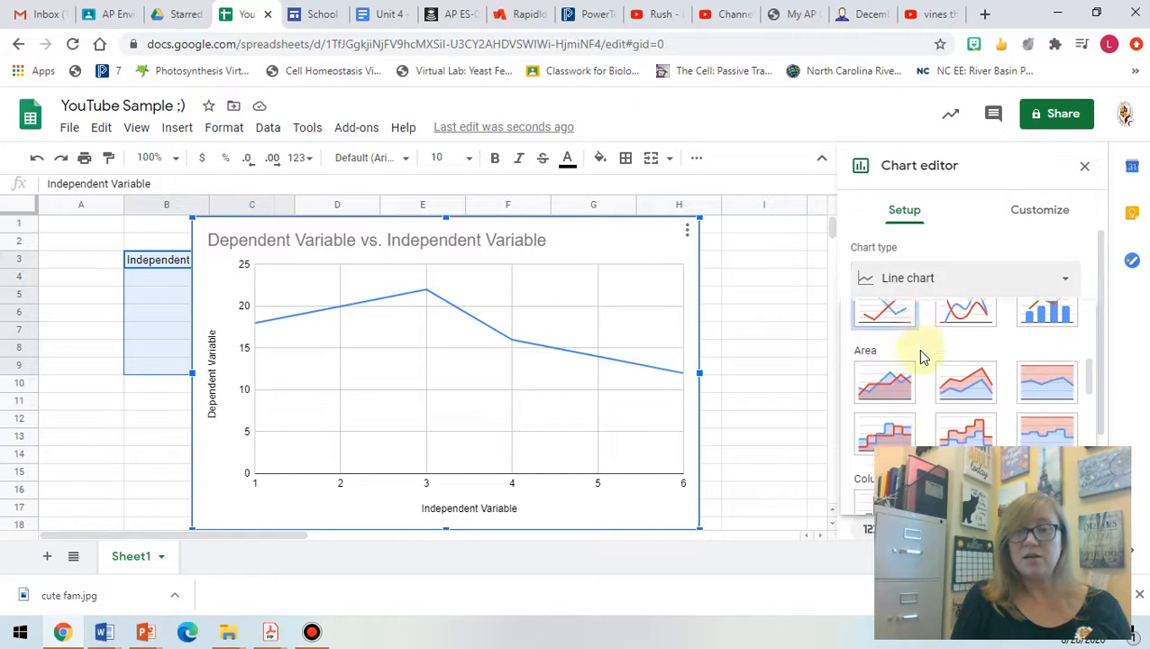
scroll(921, 358, "down", 10)
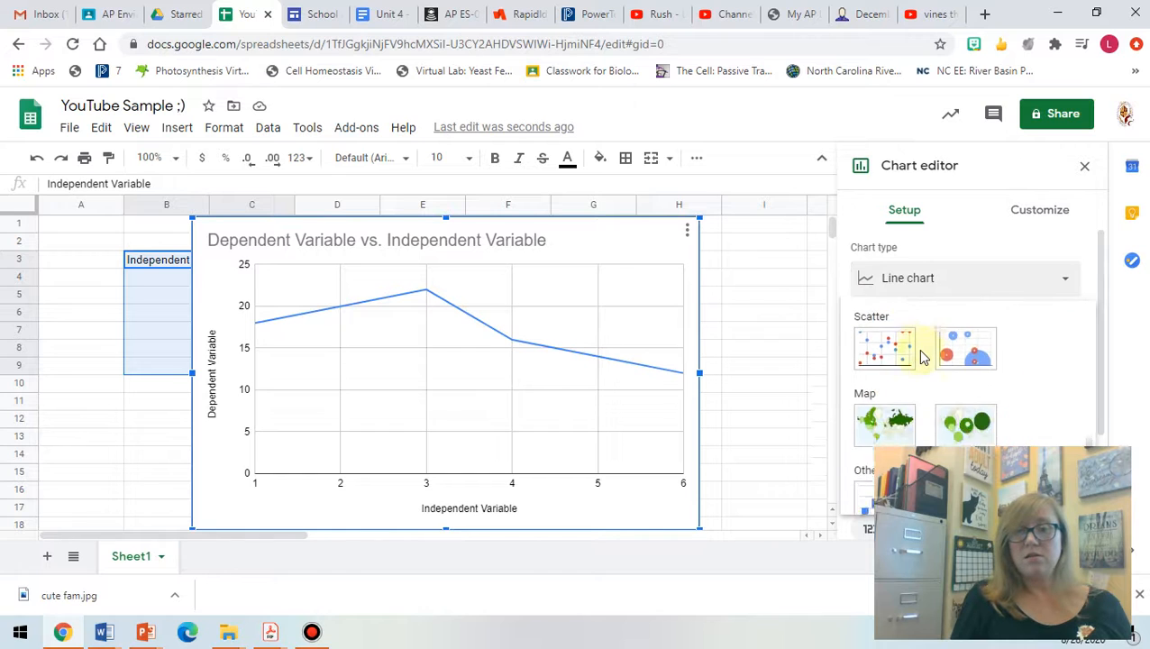
scroll(921, 358, "down", 2)
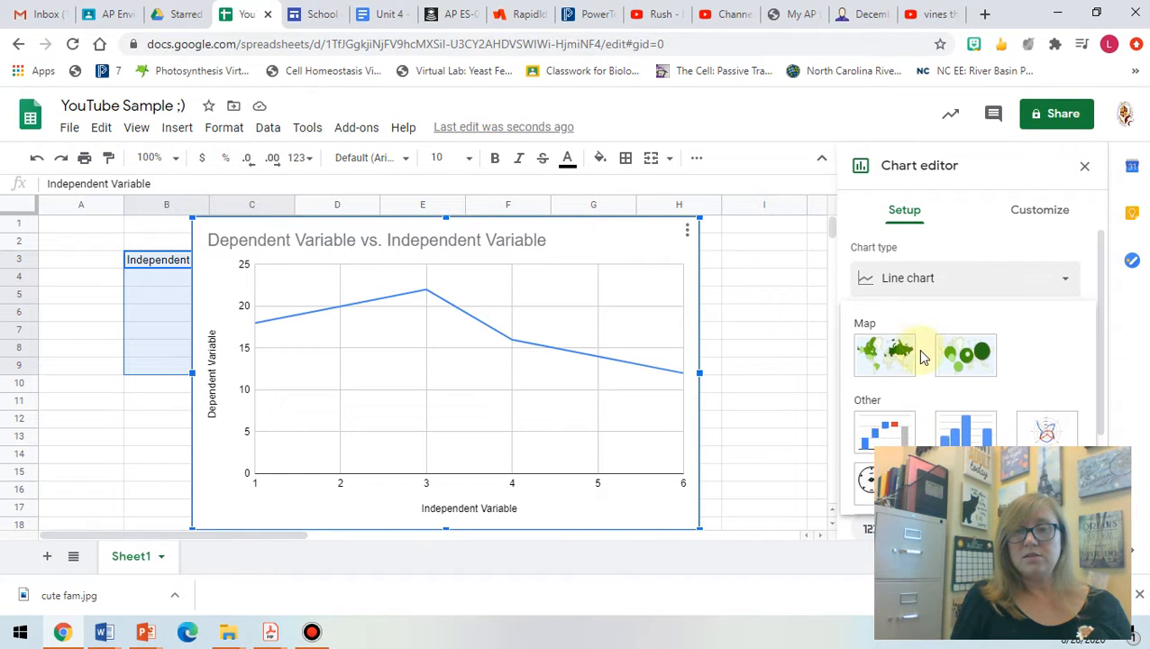
Change the color of the Dependent Variable series line to green.
left_click(1042, 225)
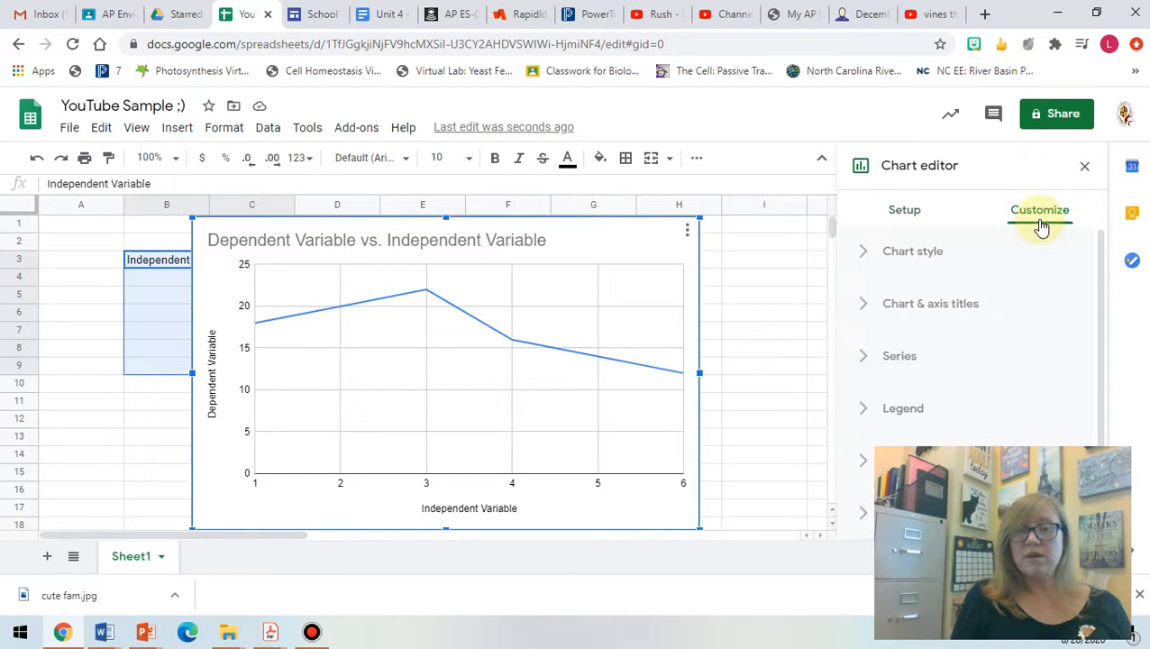
left_click(905, 358)
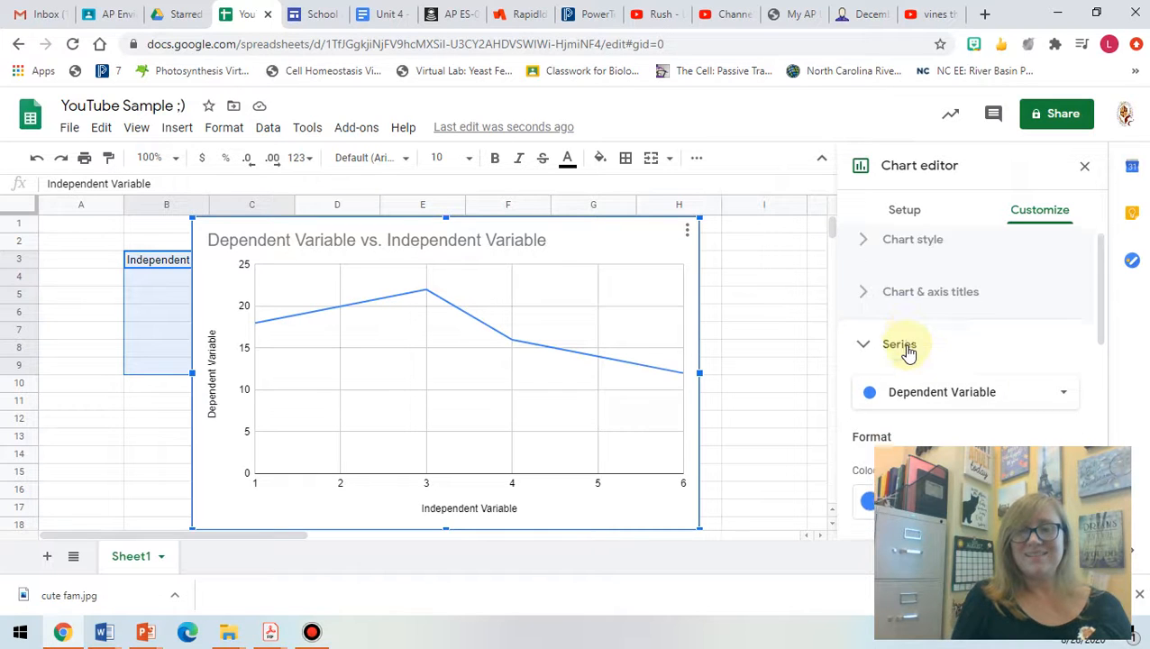
scroll(905, 353, "down", 2)
left_click(899, 358)
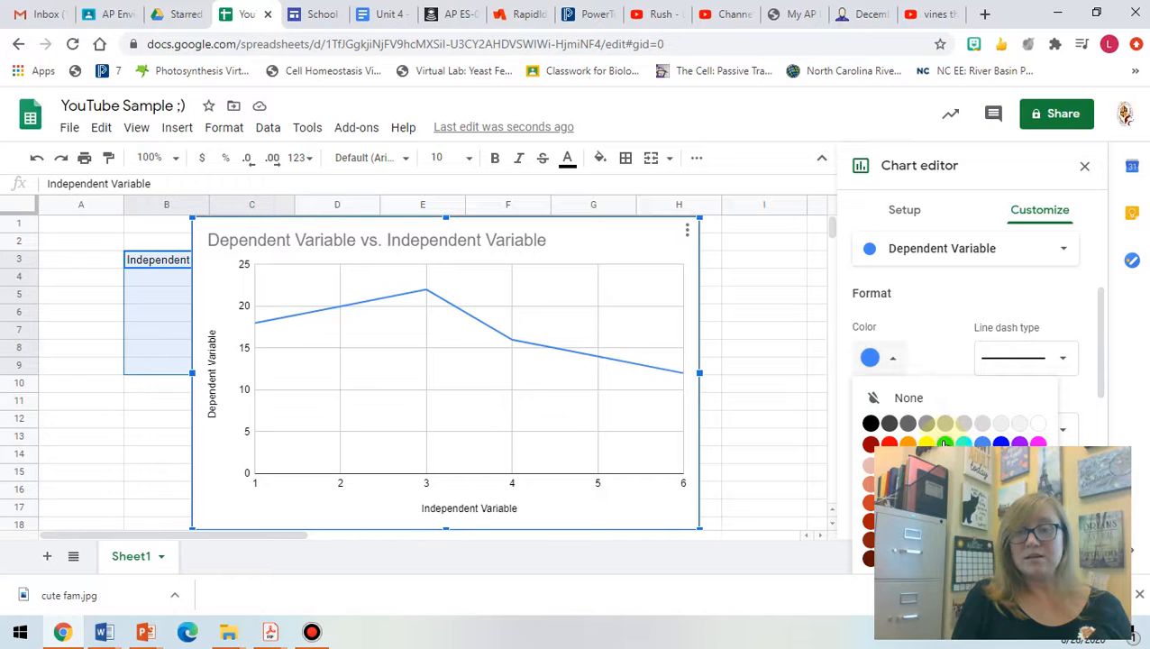
left_click(945, 443)
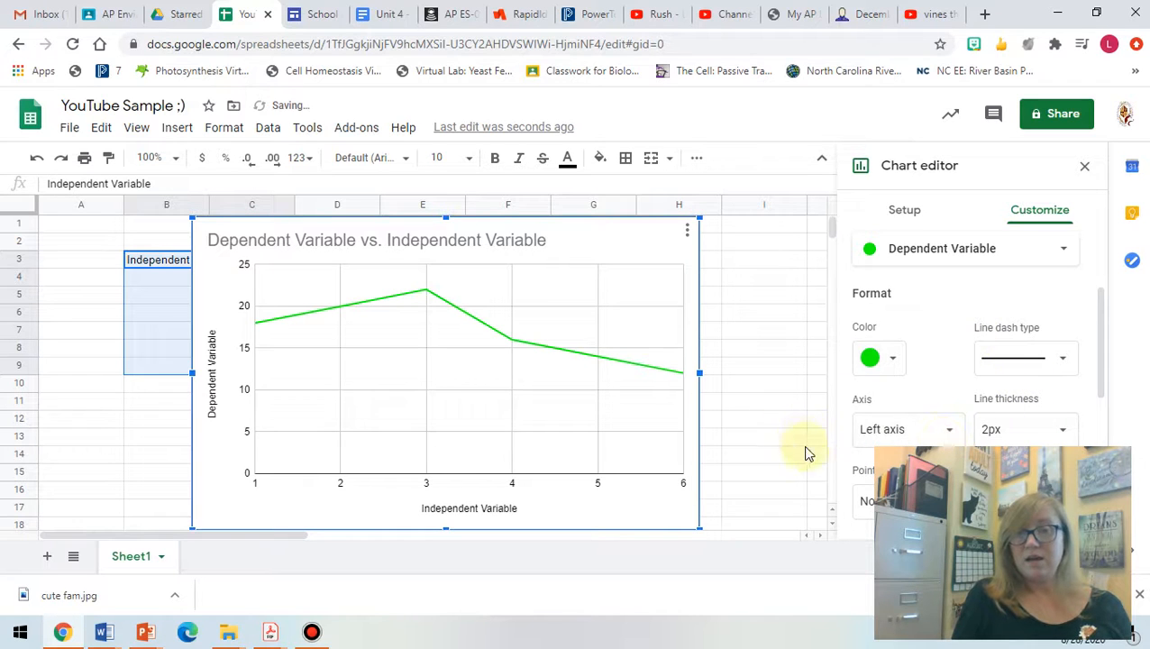
Give the series data points a size of 7px and a triangle shape.
scroll(865, 491, "down", 3)
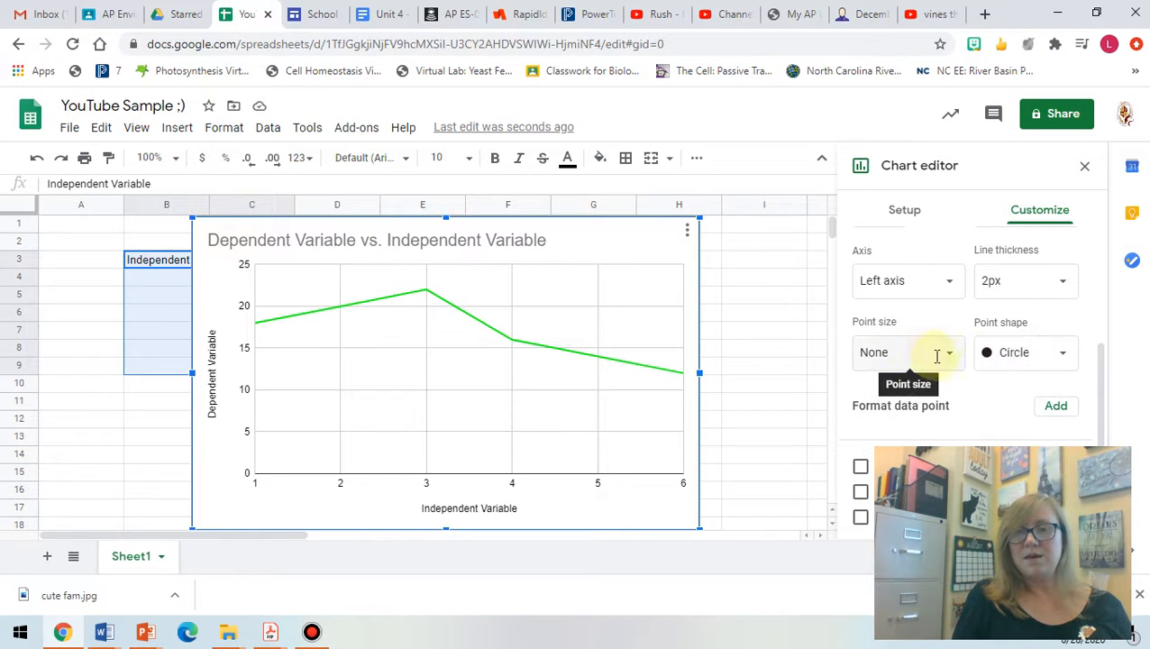
left_click(940, 357)
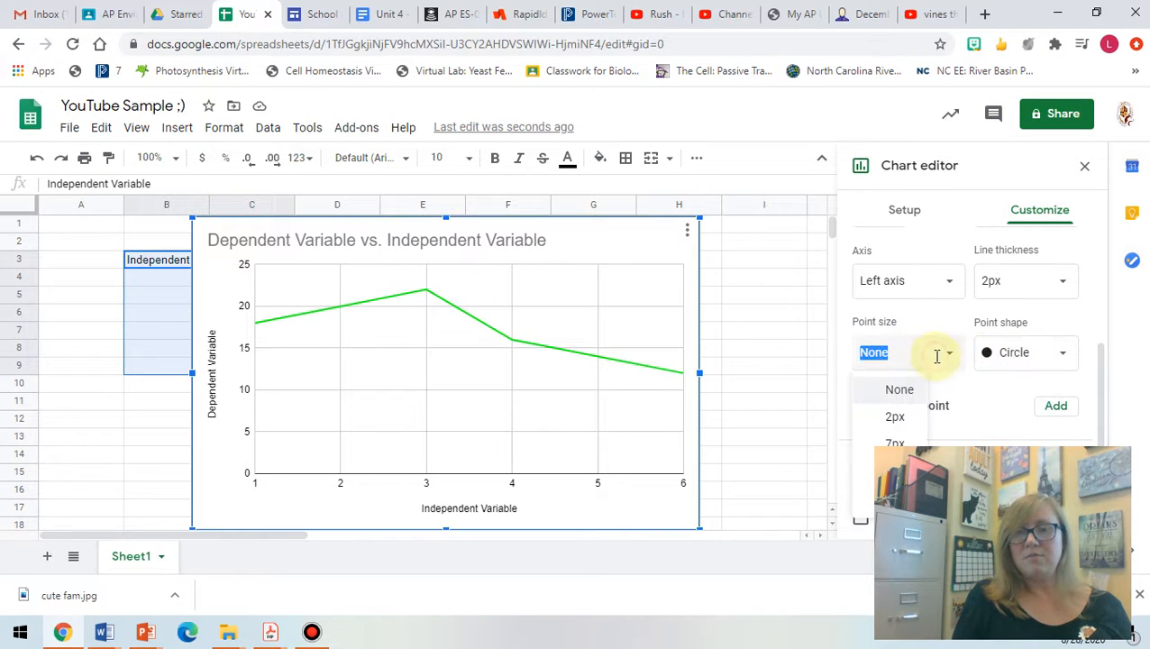
left_click(897, 442)
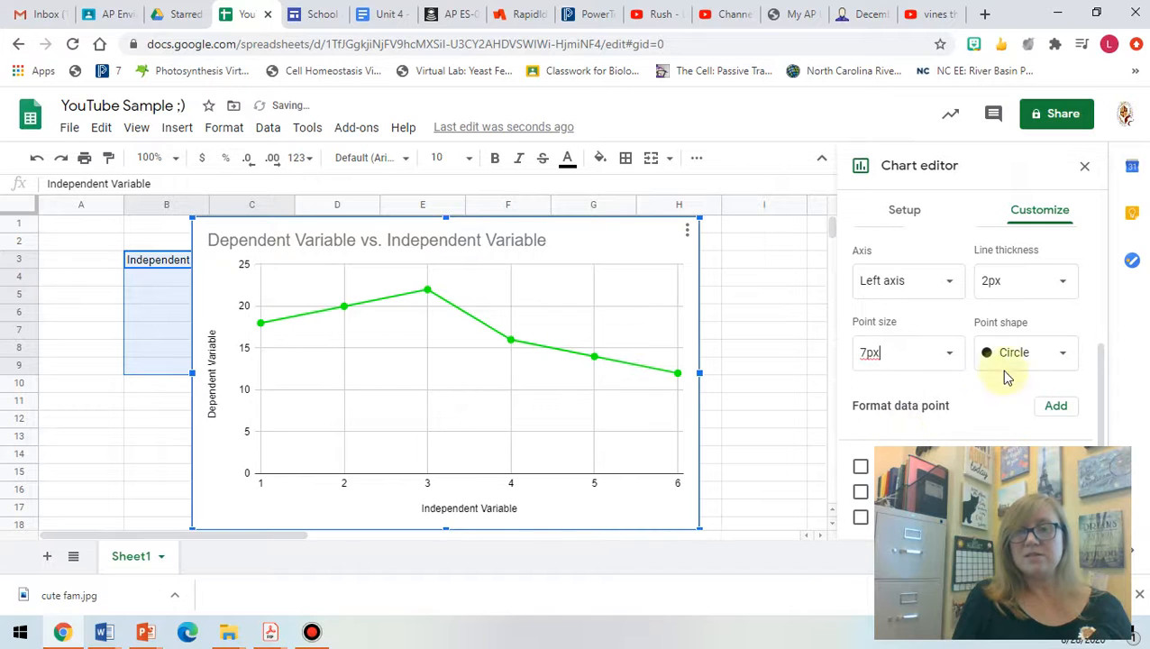
left_click(1064, 353)
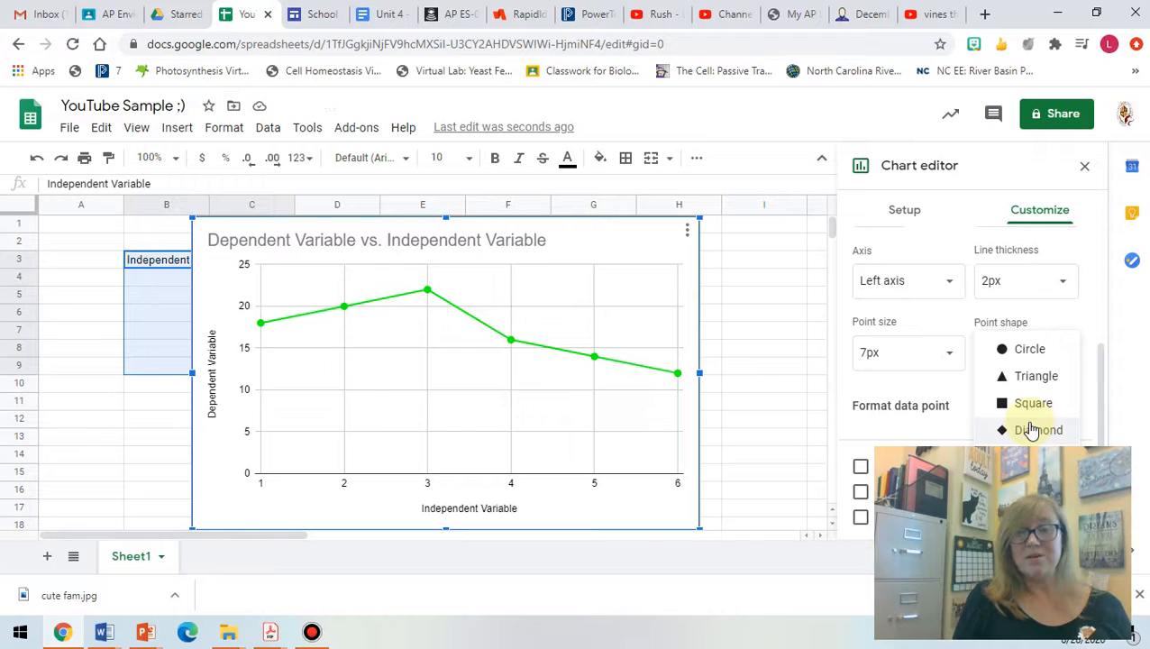
left_click(1032, 378)
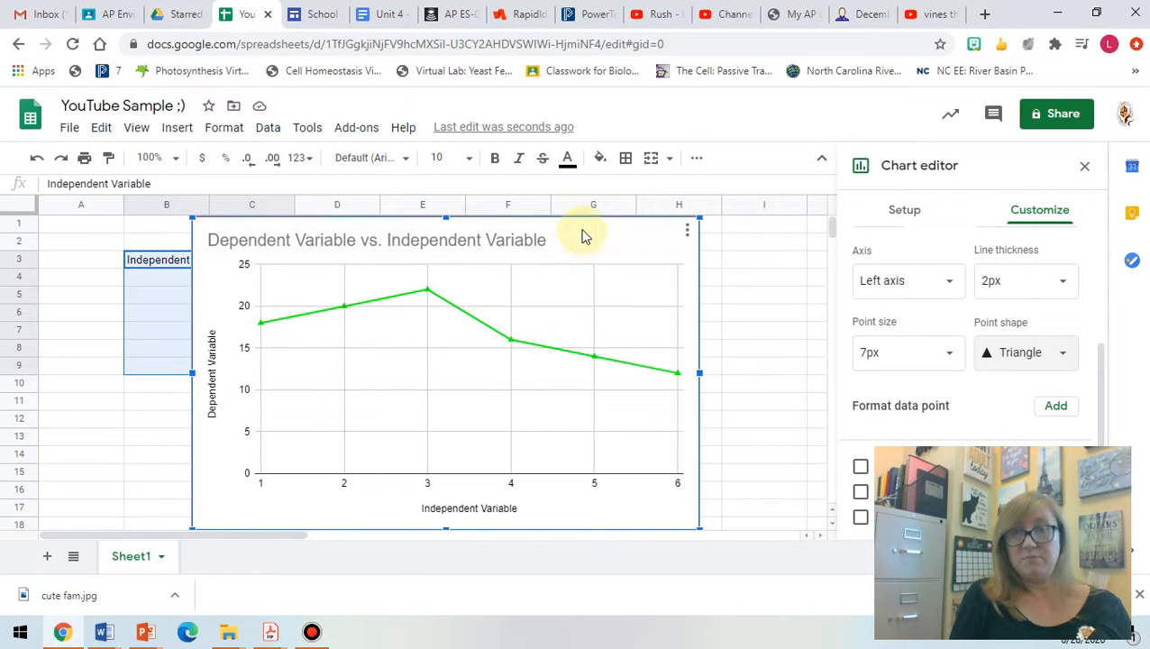
Move the chart to the right, clear of the data table, and set its vertical axis title to "Plant Growth (cm)".
left_click_drag(583, 229, 780, 228)
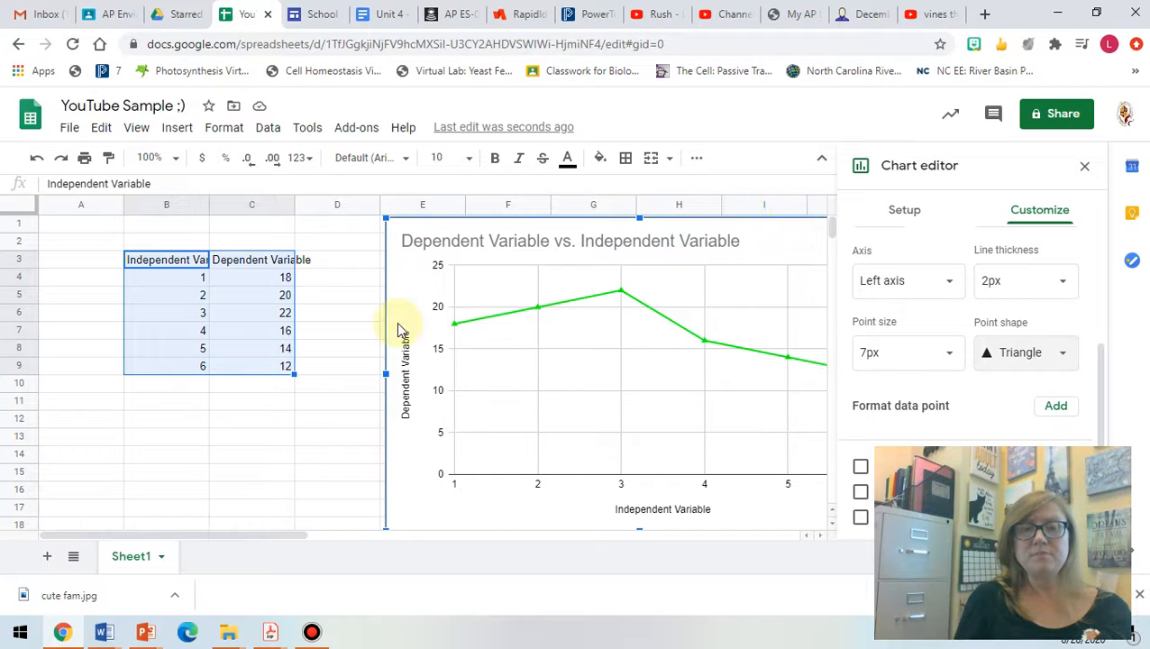
left_click(406, 401)
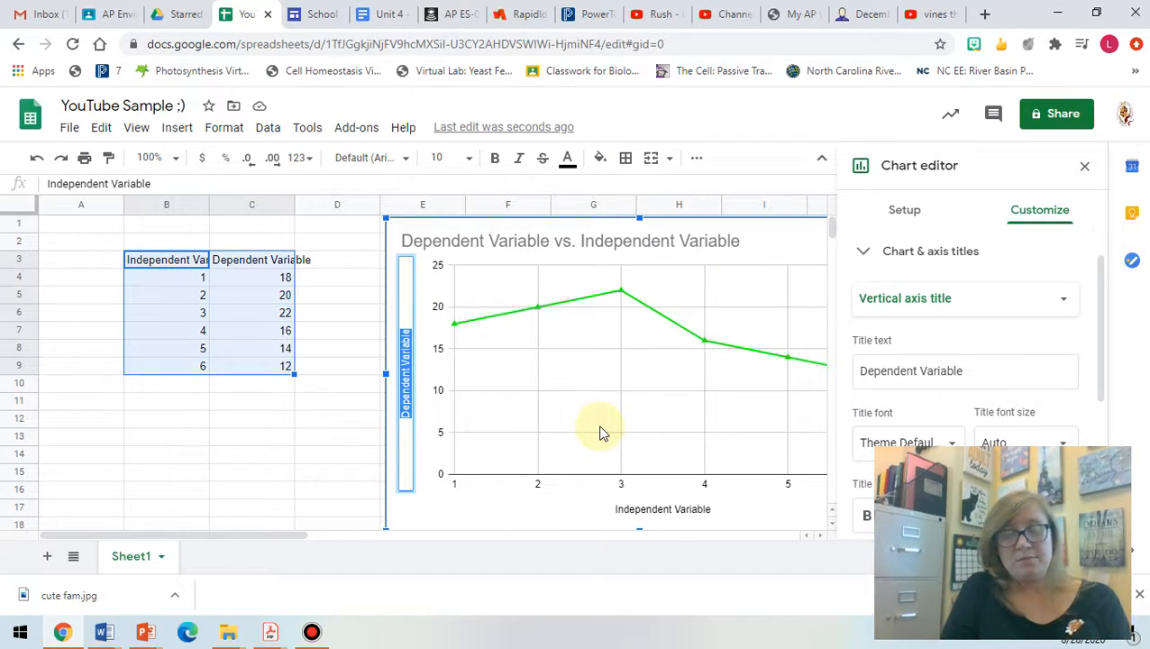
type("Plant")
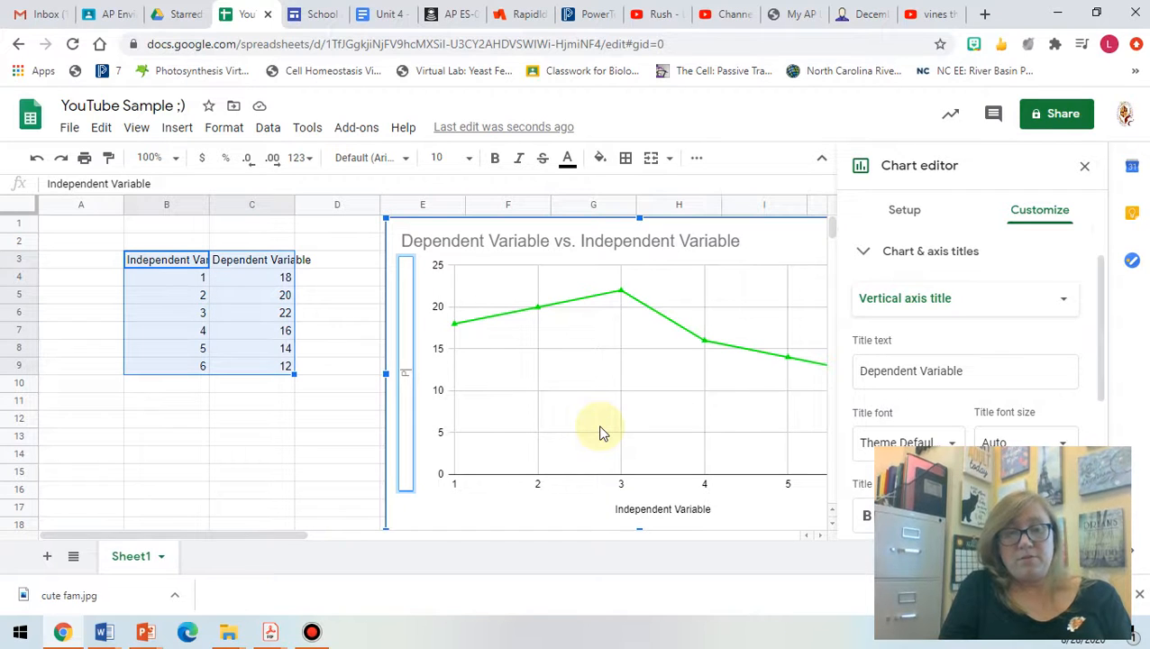
type(" Growth")
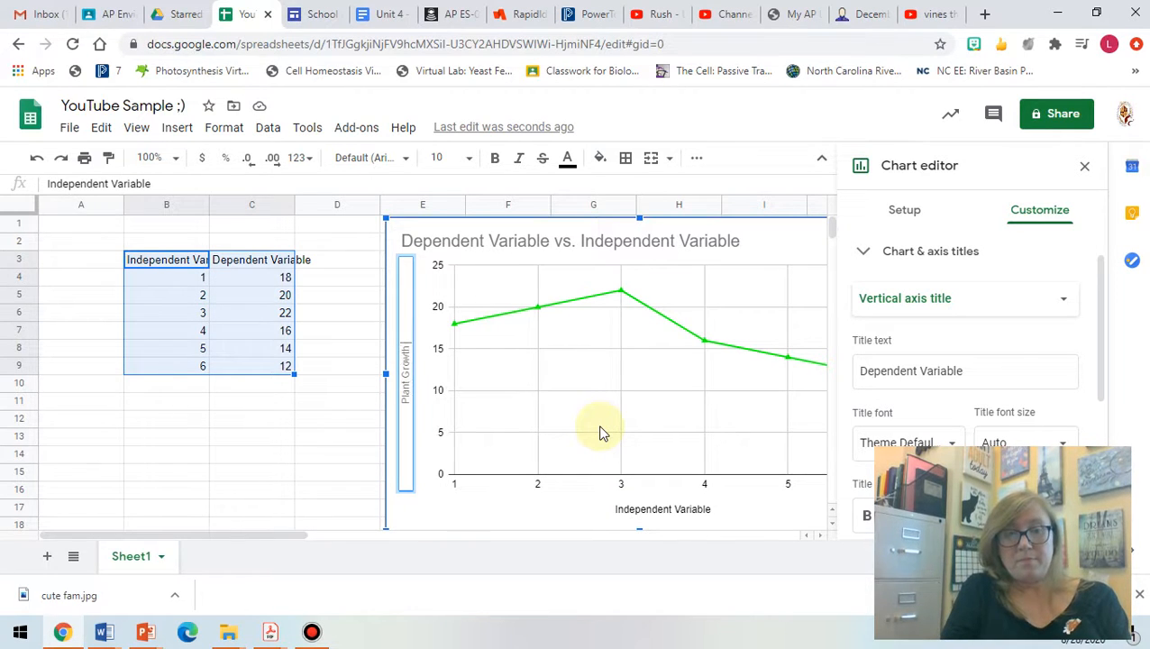
type(" (cm)")
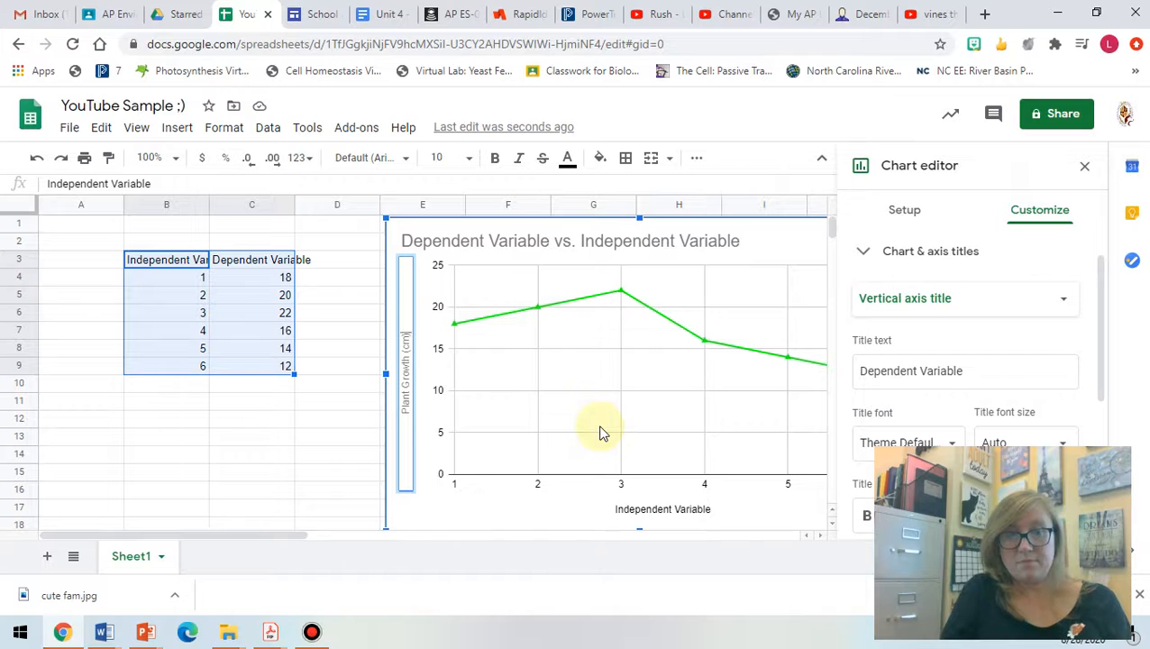
Set the chart's horizontal axis title to "Amount of water (mL)".
left_click(642, 507)
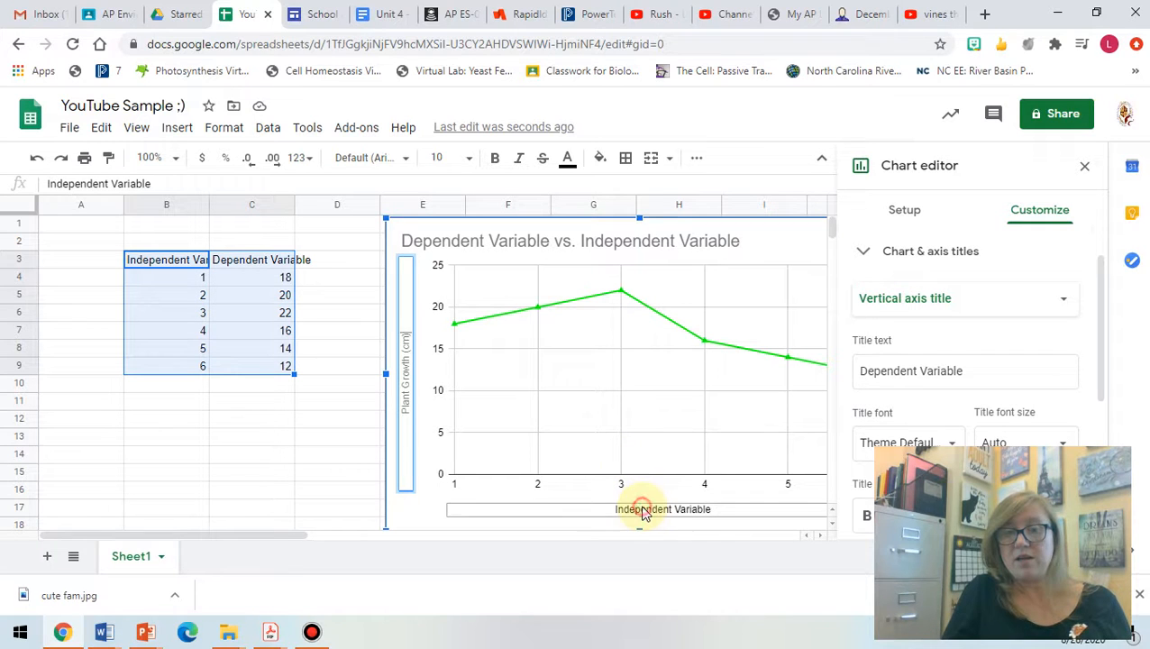
left_click(707, 507)
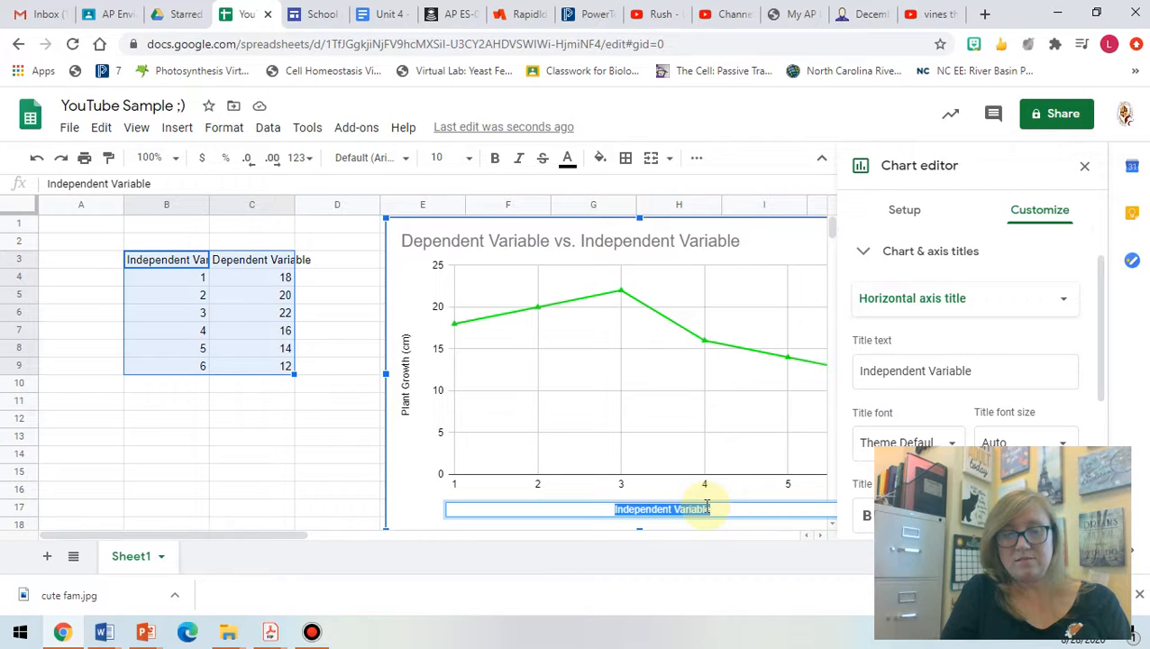
type("Amount of ")
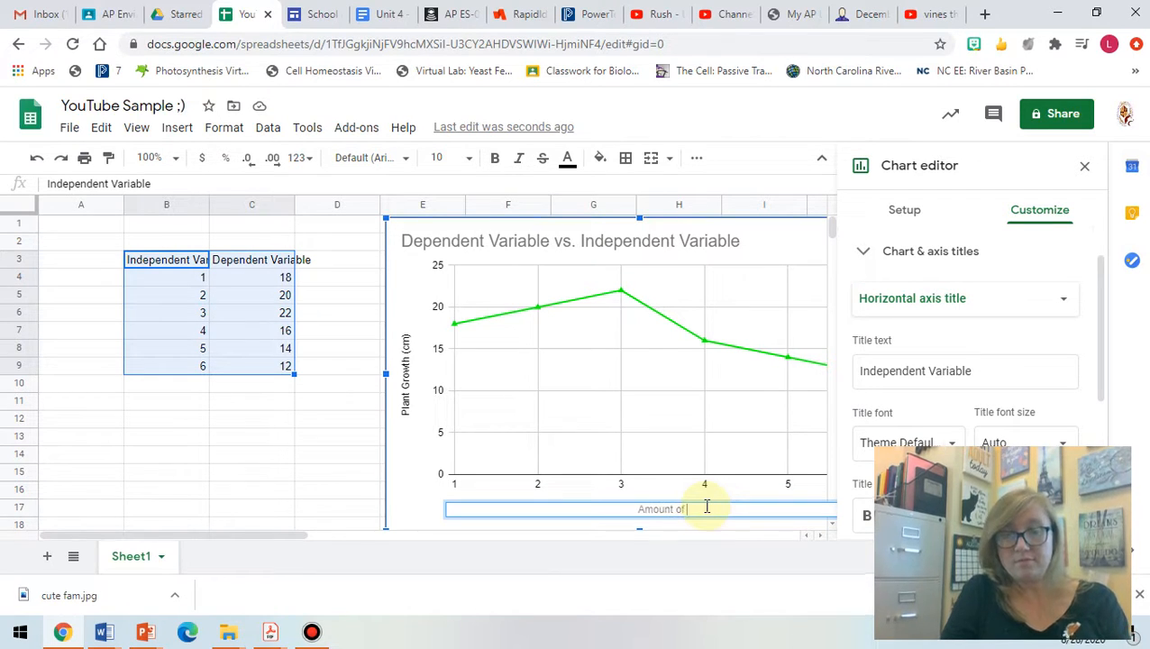
type("water (mL)")
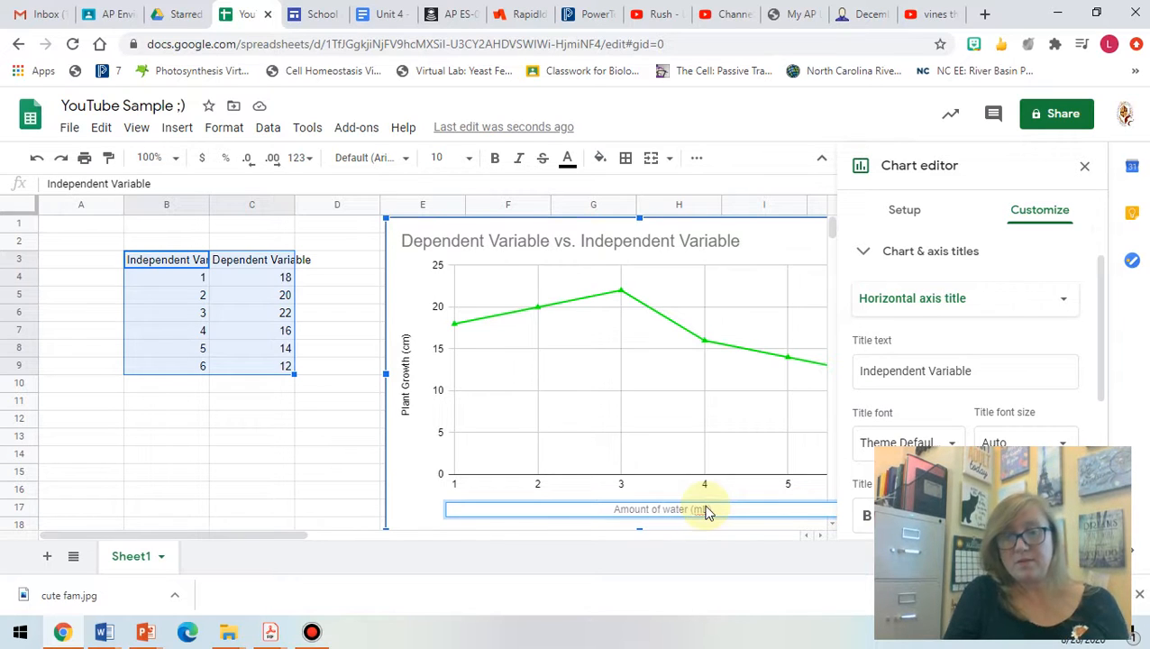
key("Return")
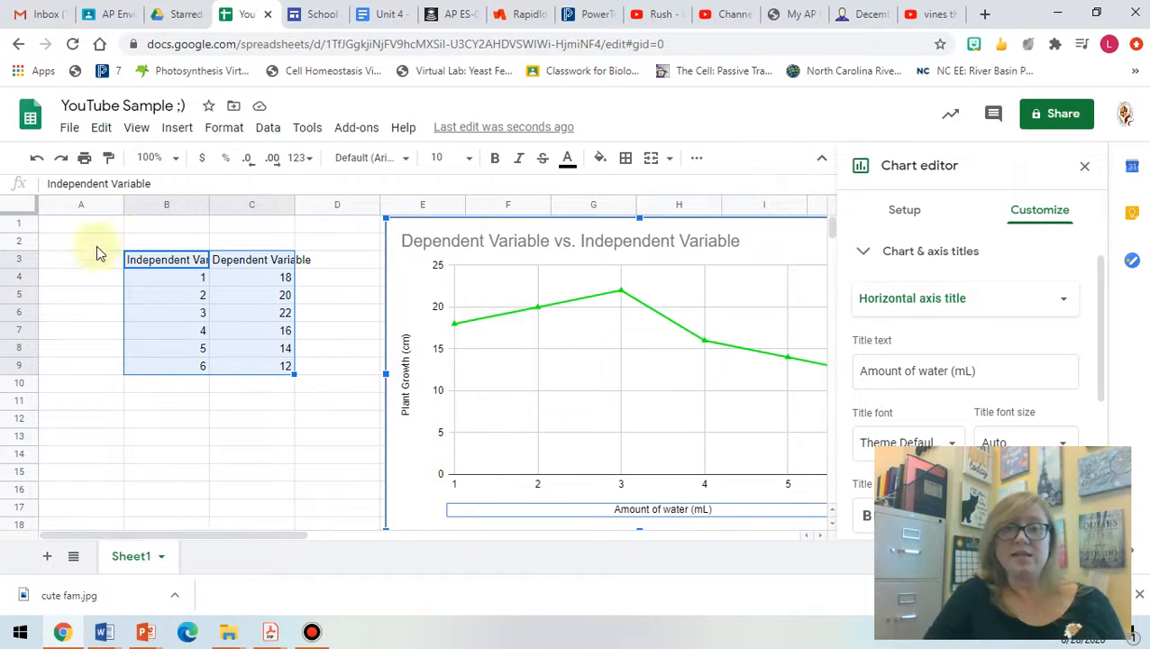
Replace the chart title with "Effect of Water on plant growth".
left_click(564, 245)
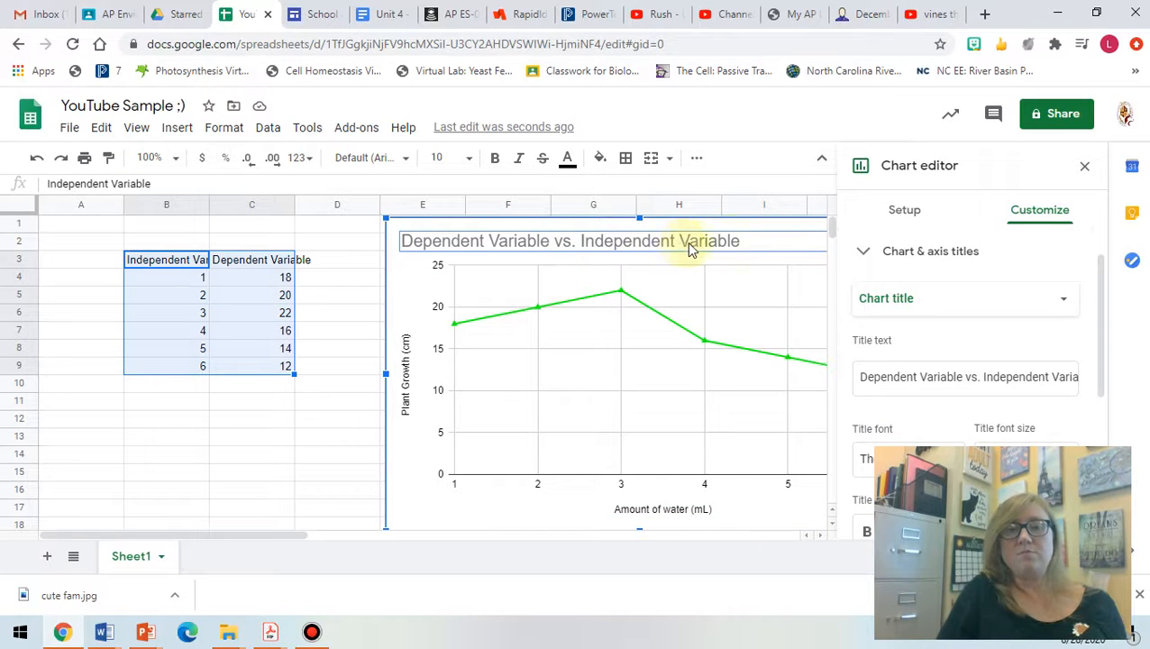
left_click(743, 241)
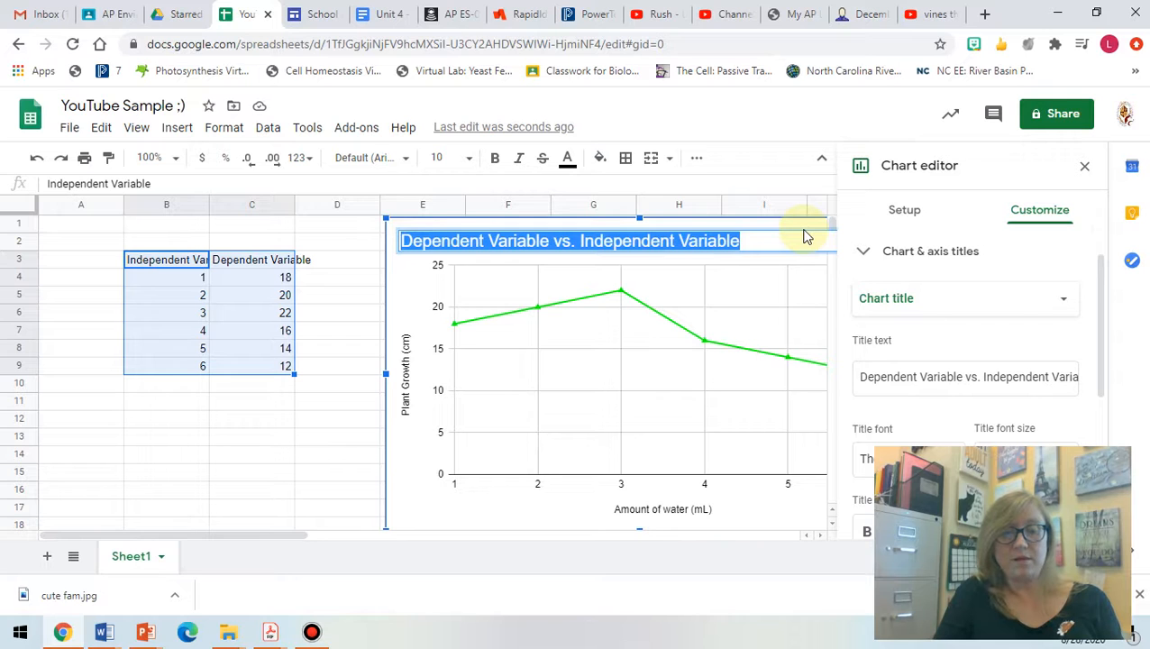
type("Effe")
type("of")
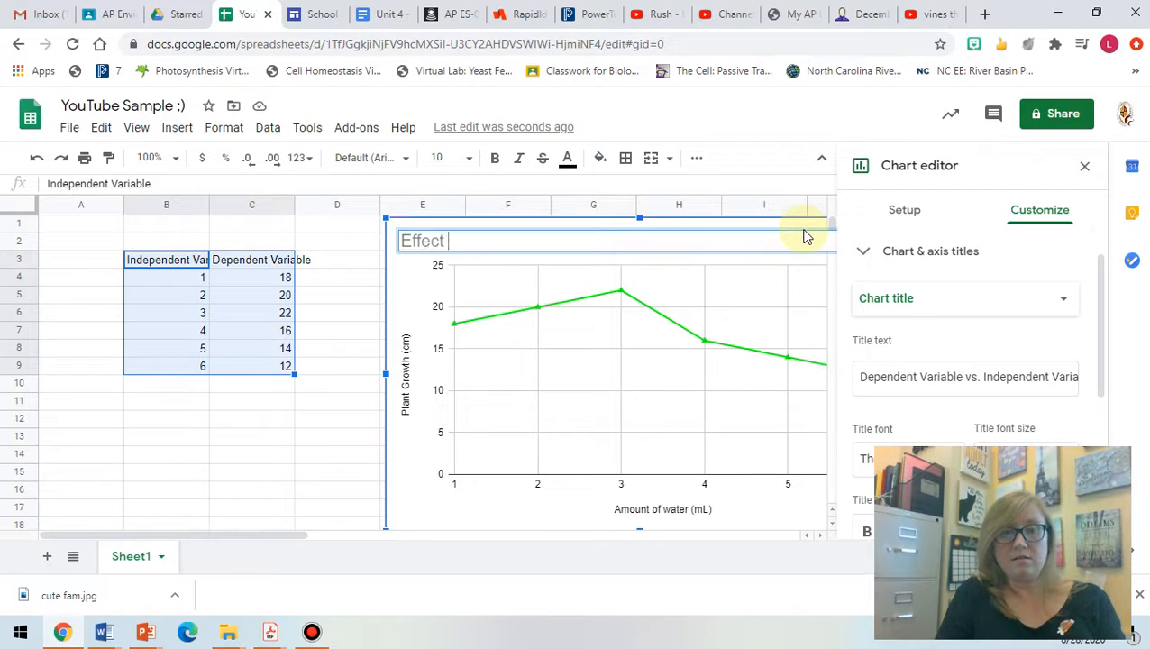
type(" Wat")
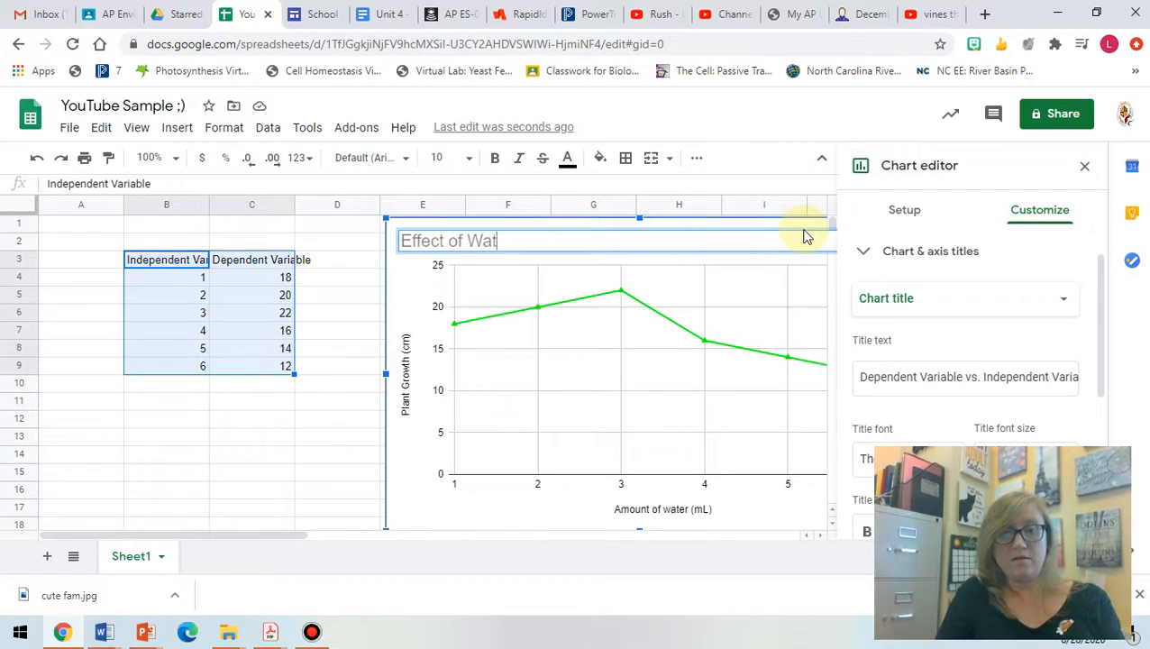
type("er on plan")
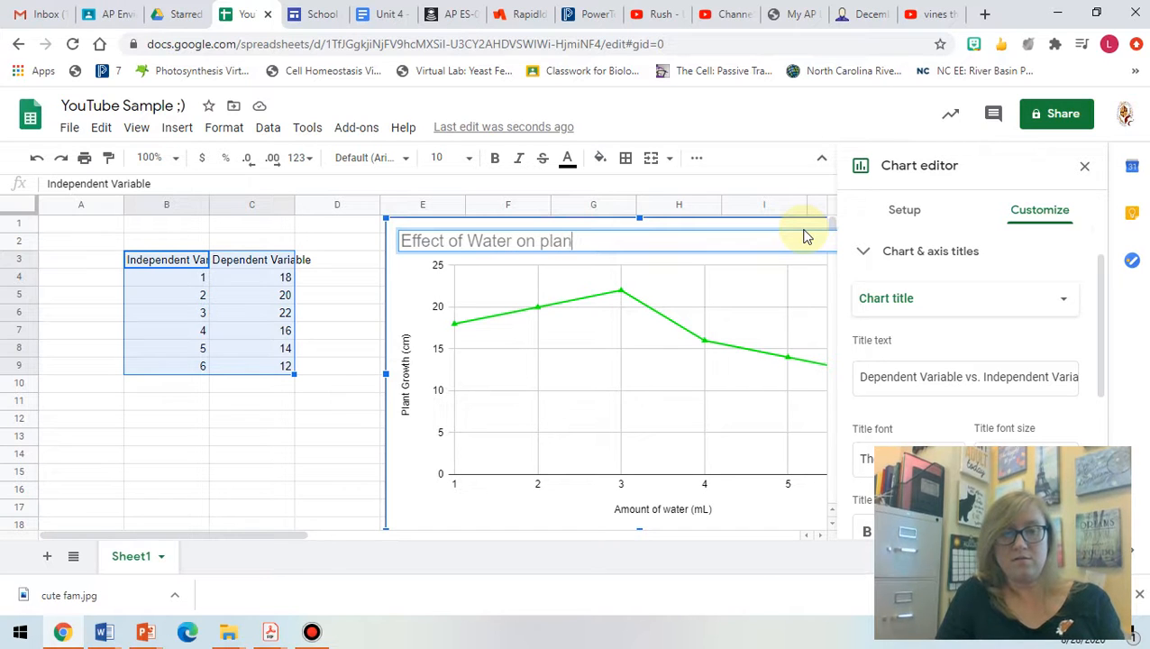
type("t growth")
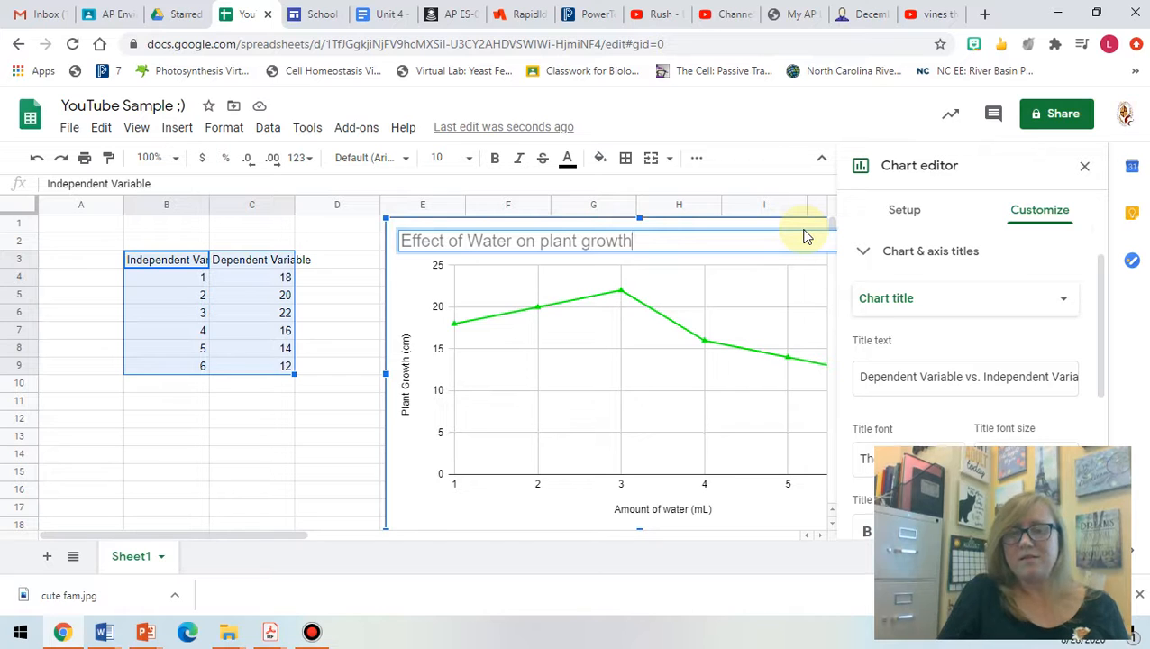
key("Return")
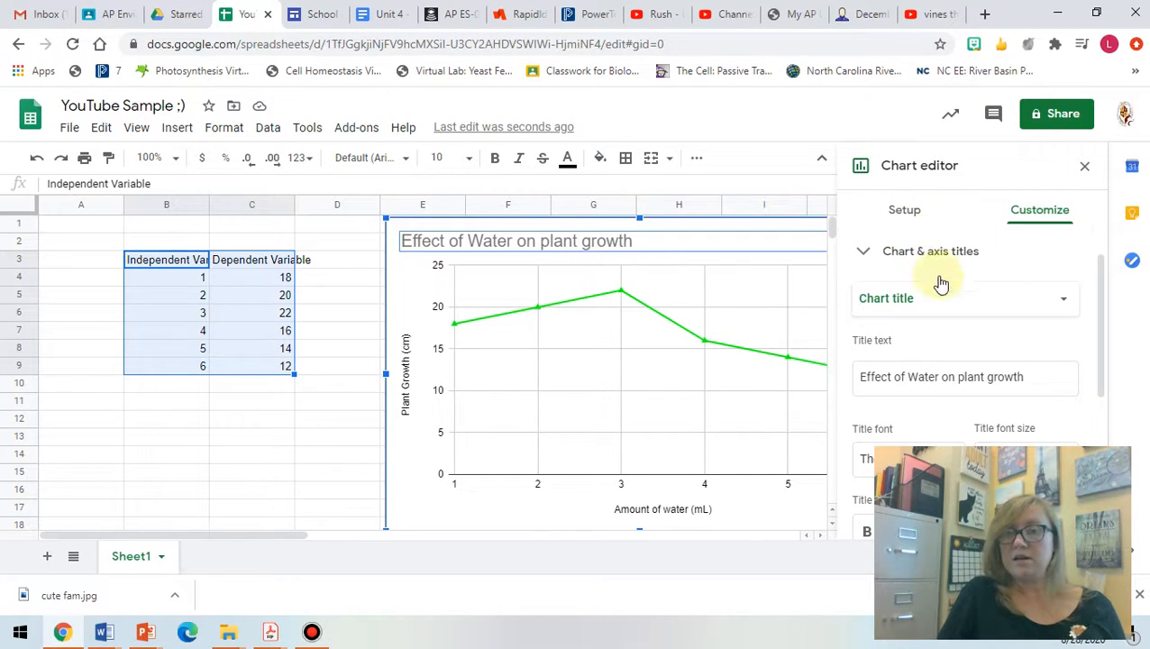
Reposition the chart beside the data table, leaving column D free.
scroll(941, 283, "up", 1)
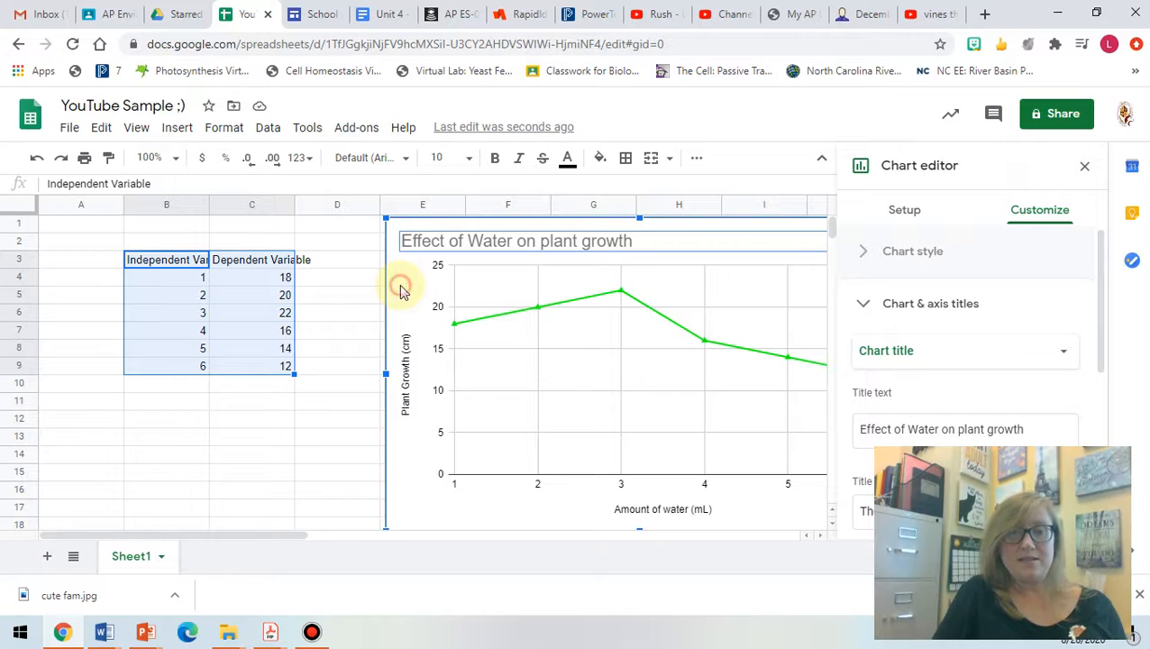
left_click_drag(399, 284, 270, 282)
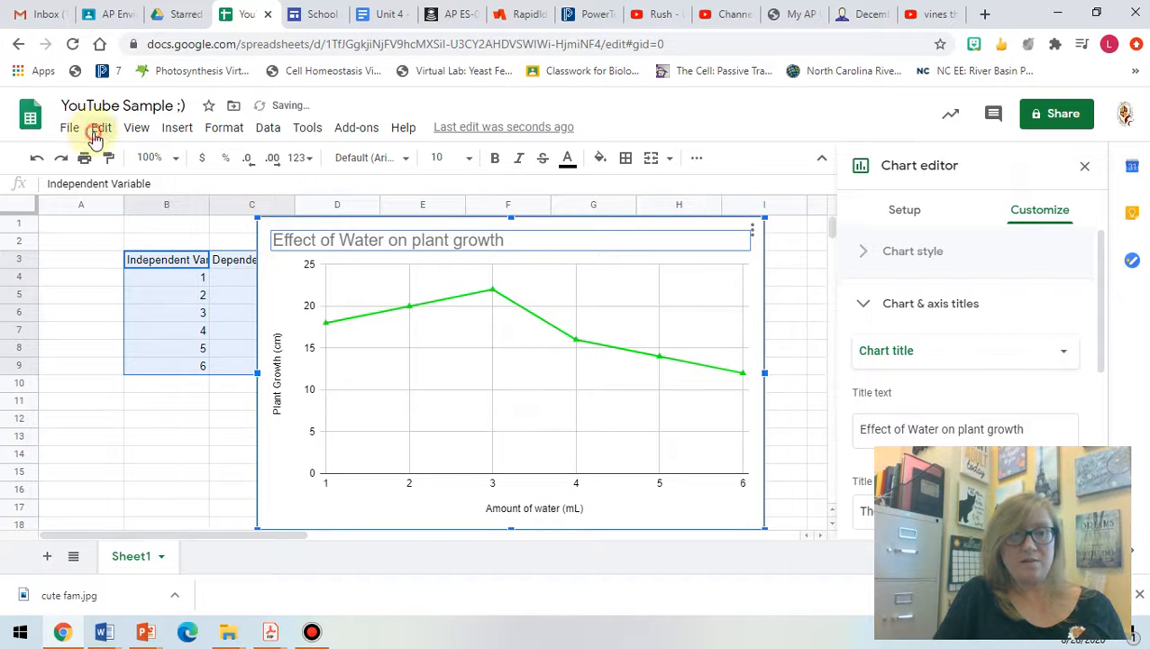
left_click(98, 128)
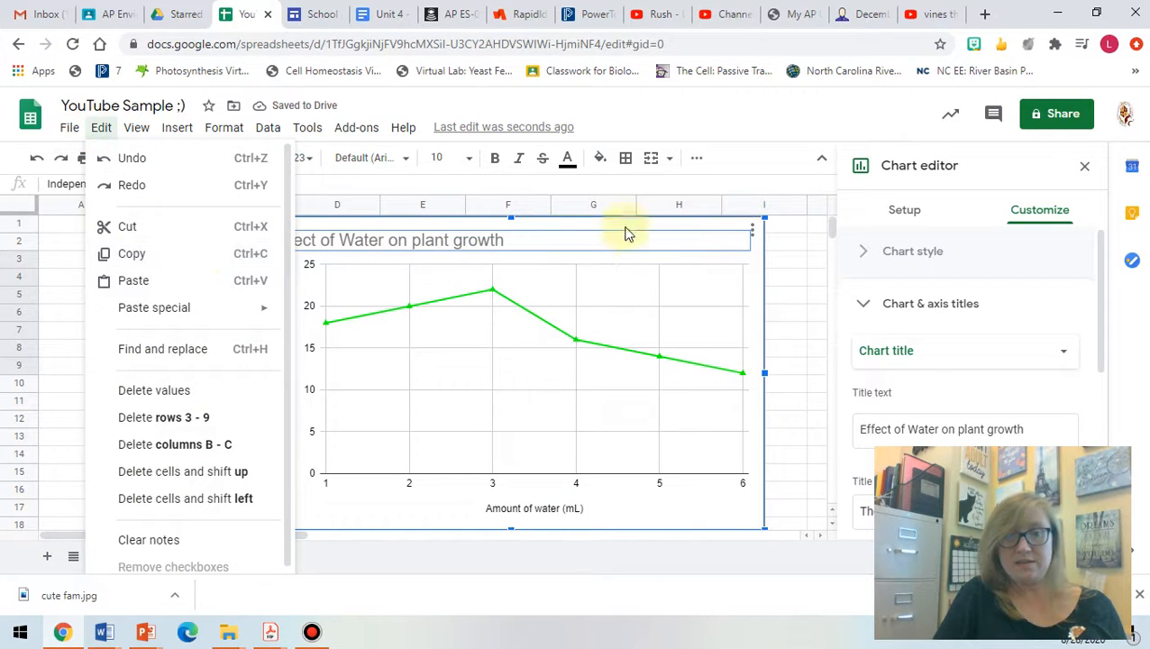
left_click(723, 231)
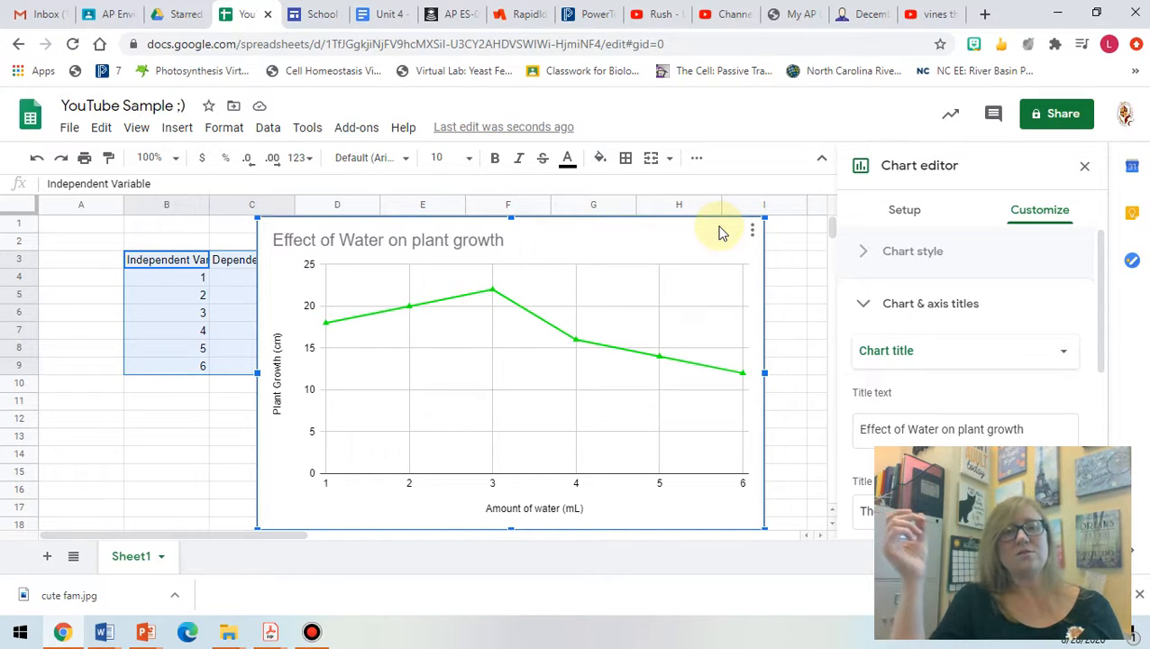
left_click_drag(720, 233, 874, 232)
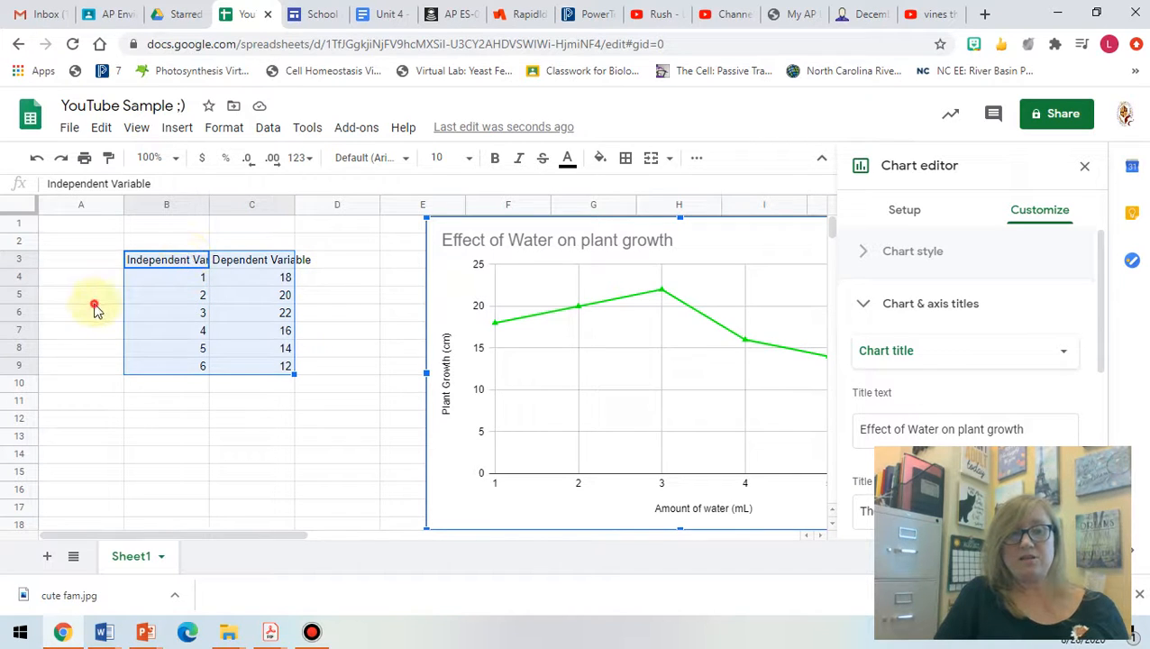
Add the header "DV 2" in cell D3 for a second dependent variable.
left_click(94, 297)
left_click_drag(159, 260, 369, 361)
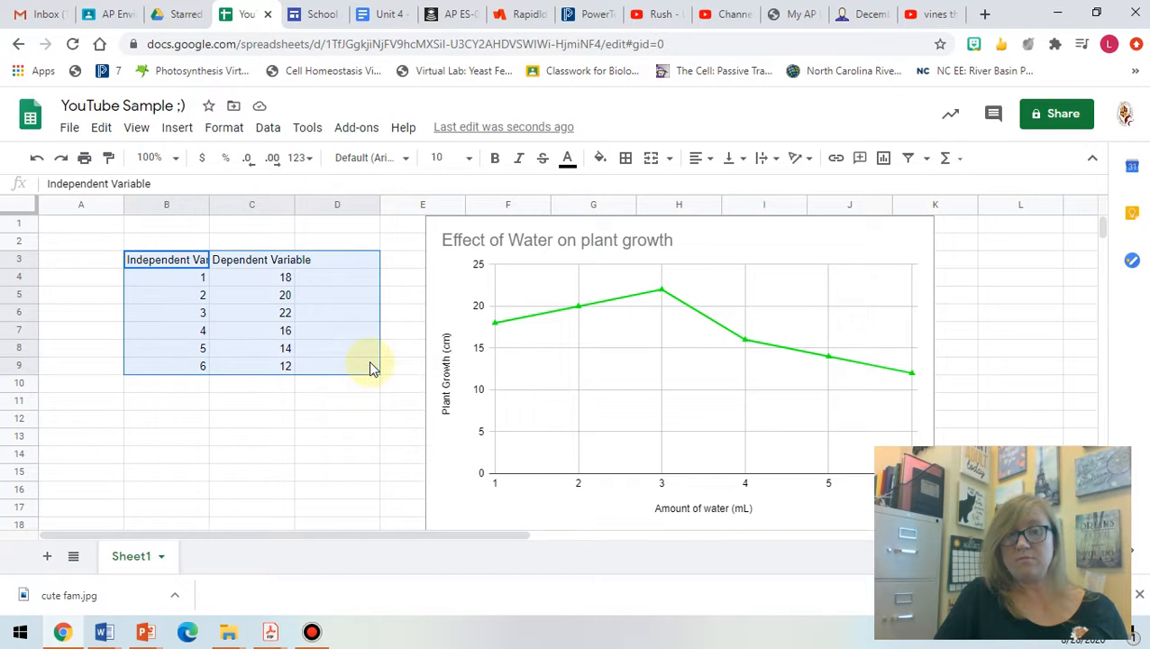
left_click(352, 263)
double_click(351, 258)
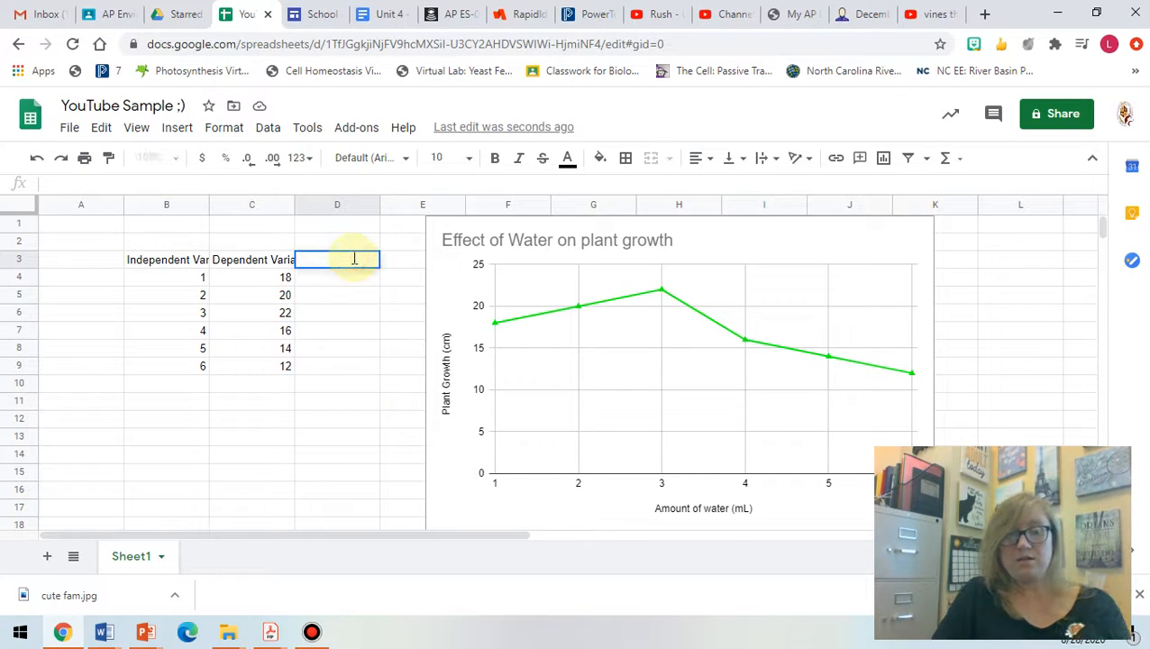
type("DV 2")
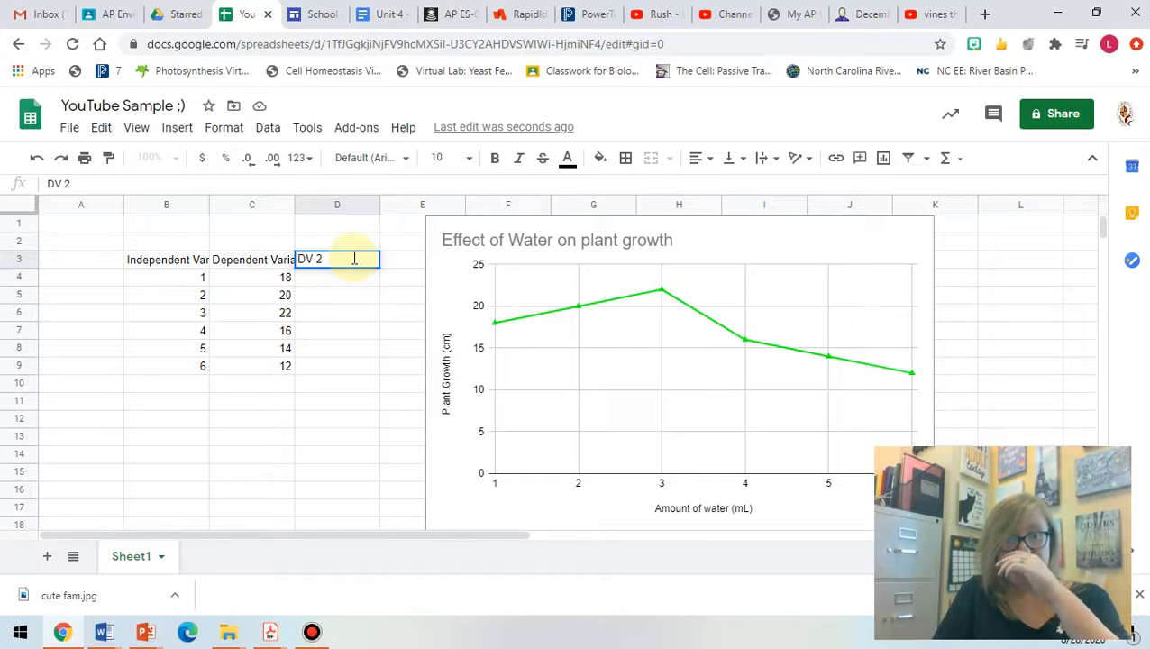
Fill cells D4 to D9 under DV 2 with the values 19, 20, 20, 21, 22 and 23.
left_click(340, 287)
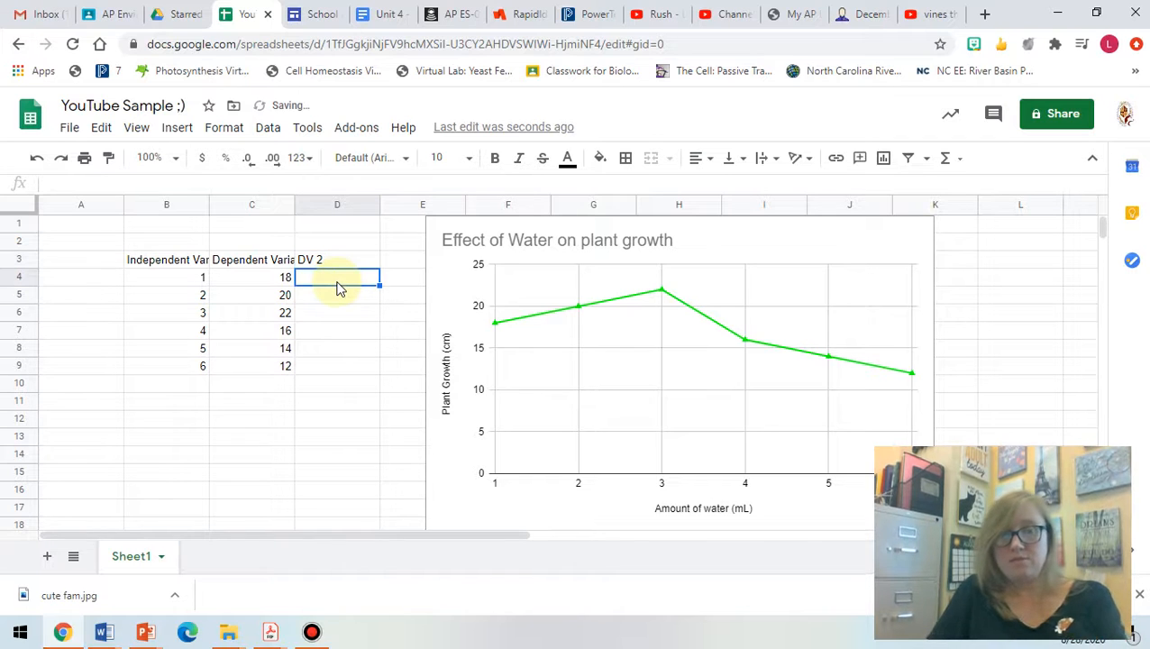
type("19")
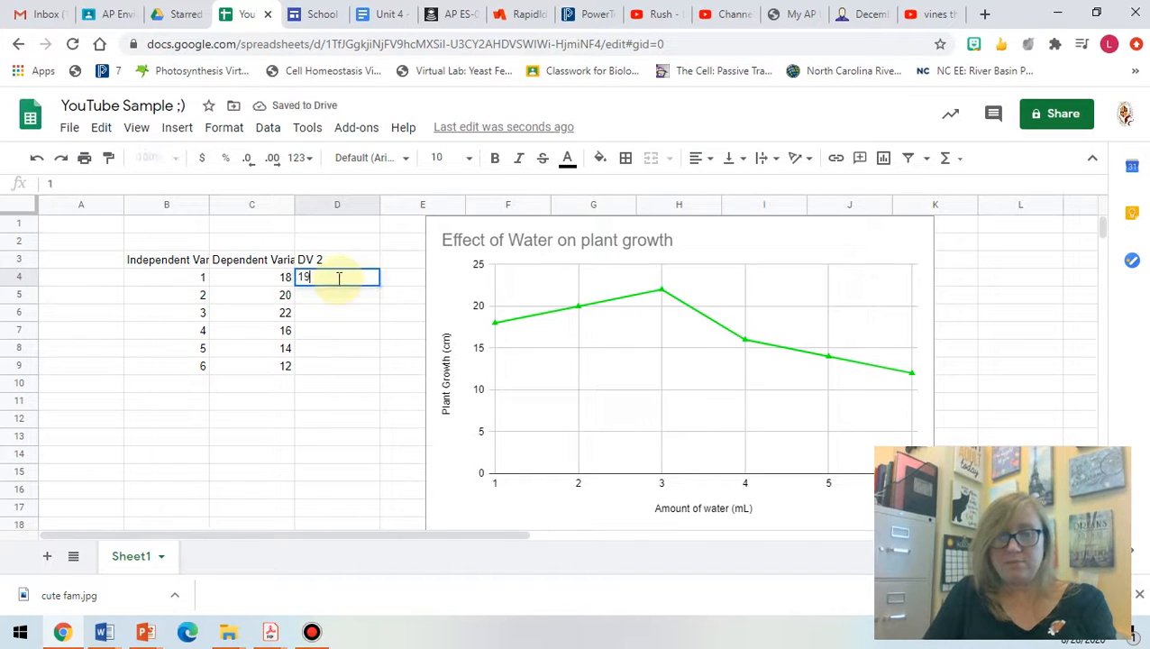
key("Return")
type("20")
key("Return")
type("1")
key("BackSpace")
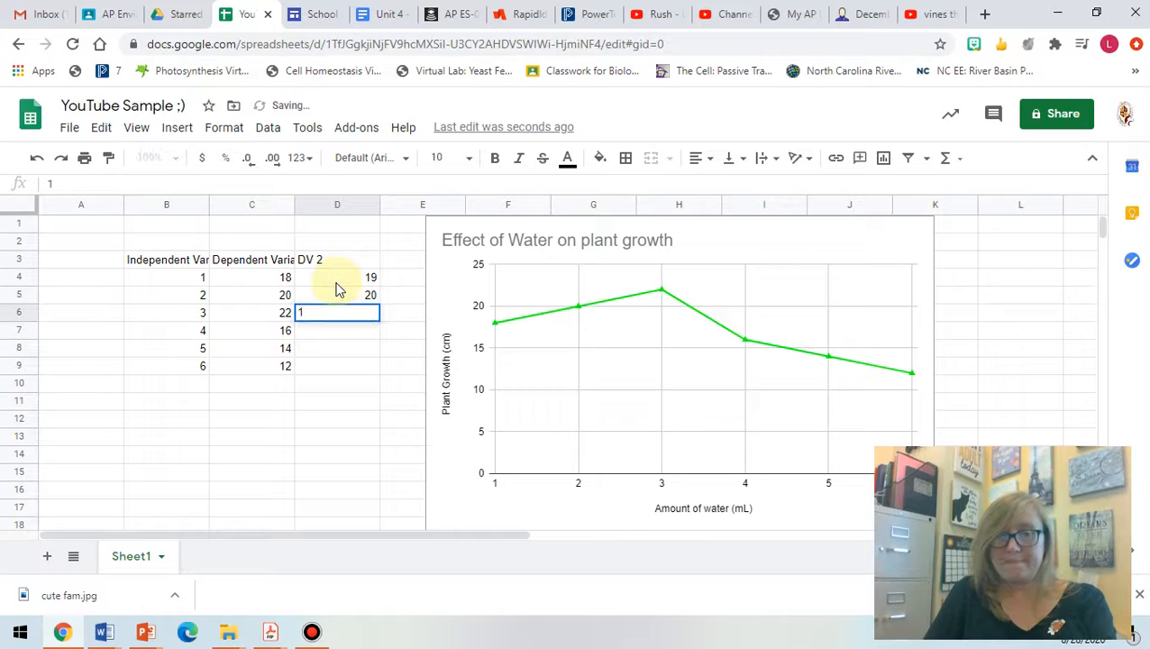
type("20")
key("Return")
type("21")
key("Return")
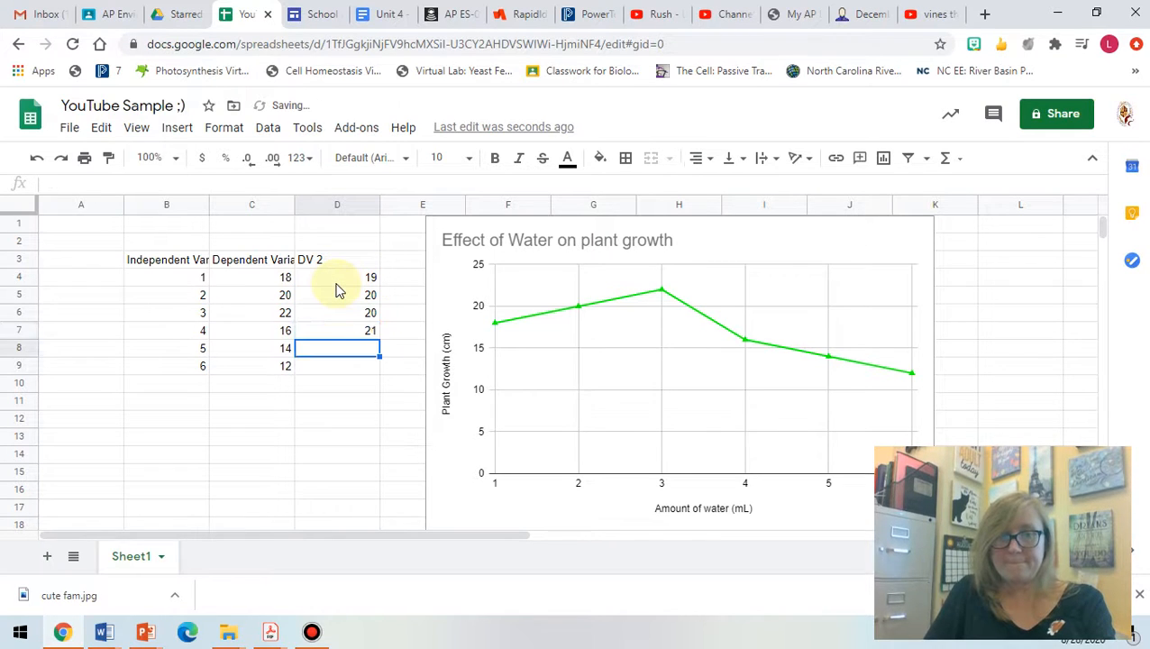
type("22")
key("Return")
type("23")
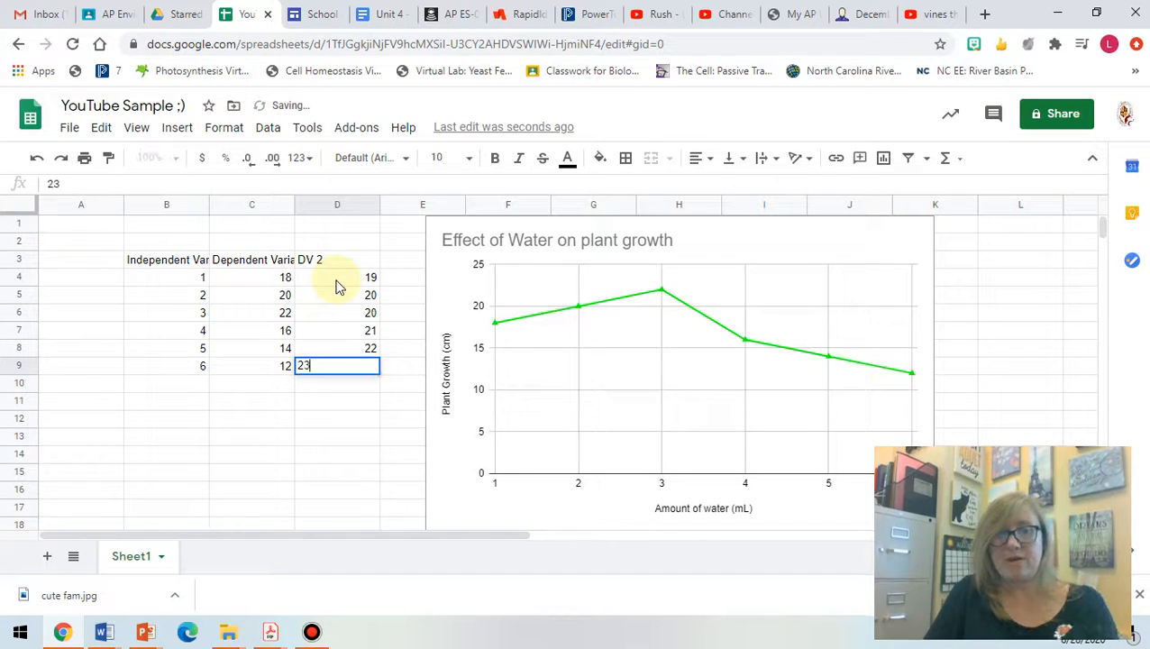
Insert a new chart from the full data table B3:D9, including both dependent variables.
left_click(161, 265)
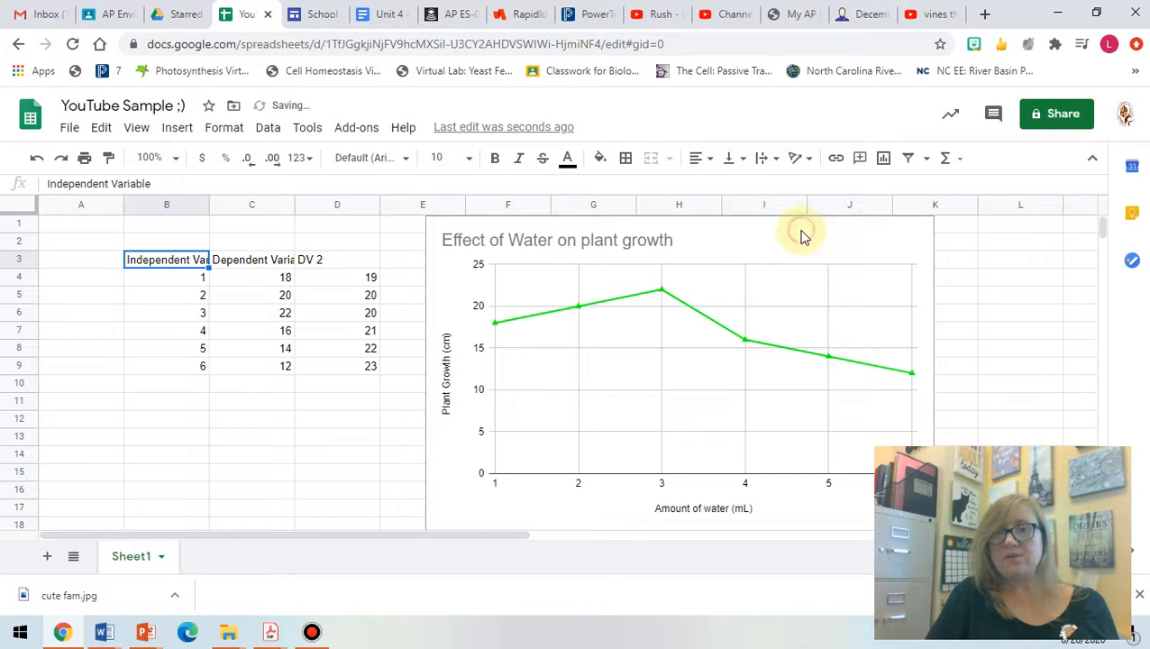
left_click_drag(193, 272, 348, 379)
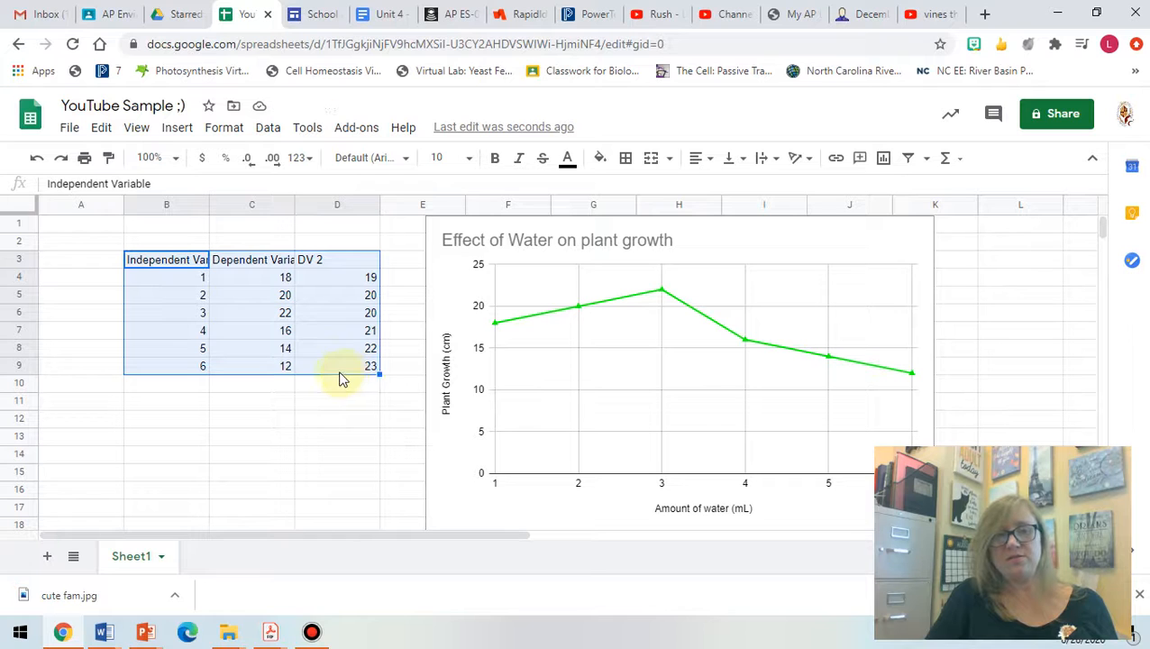
left_click(179, 135)
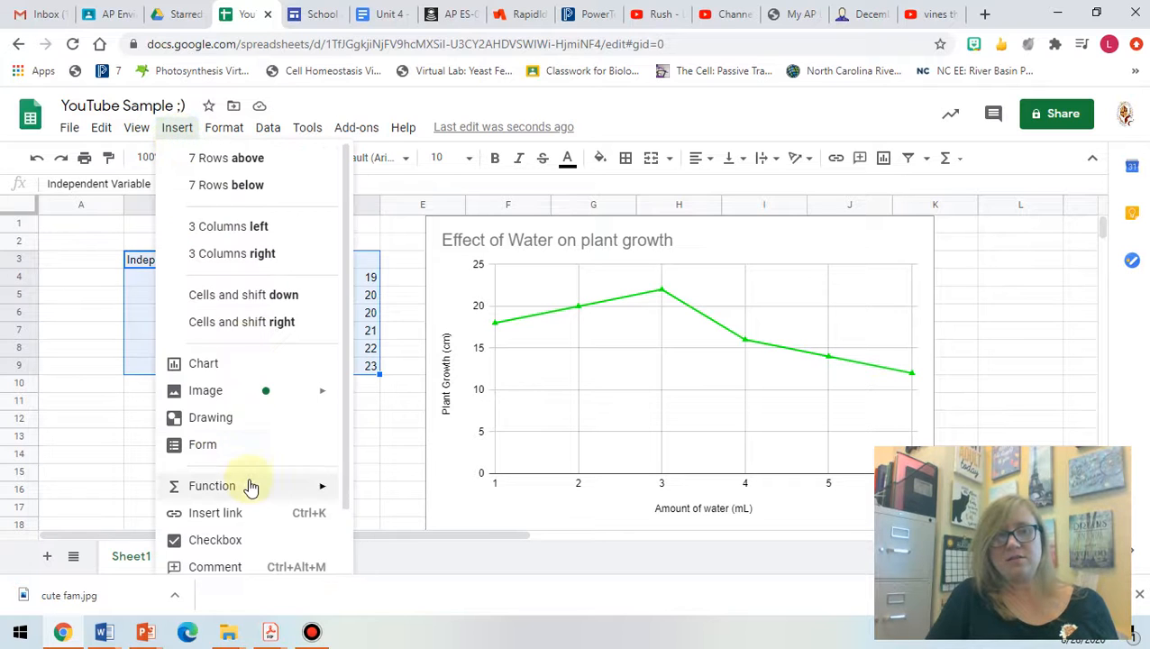
left_click(231, 369)
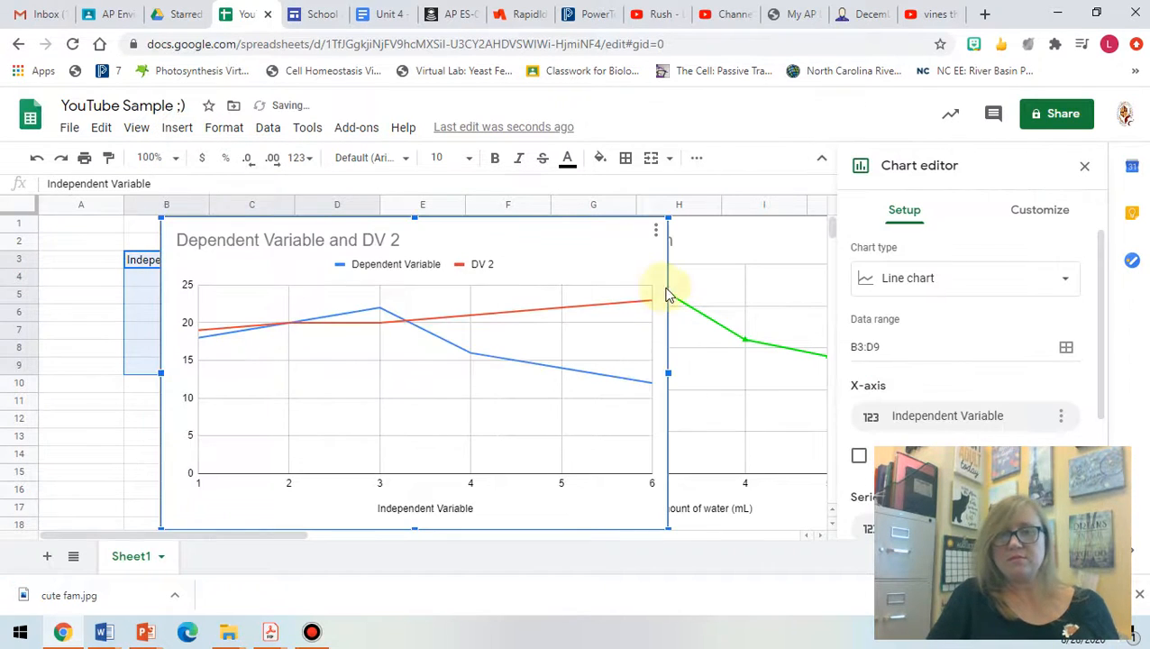
Delete the old "Effect of Water on plant growth" chart and select the title of the new two-series chart.
left_click(760, 251)
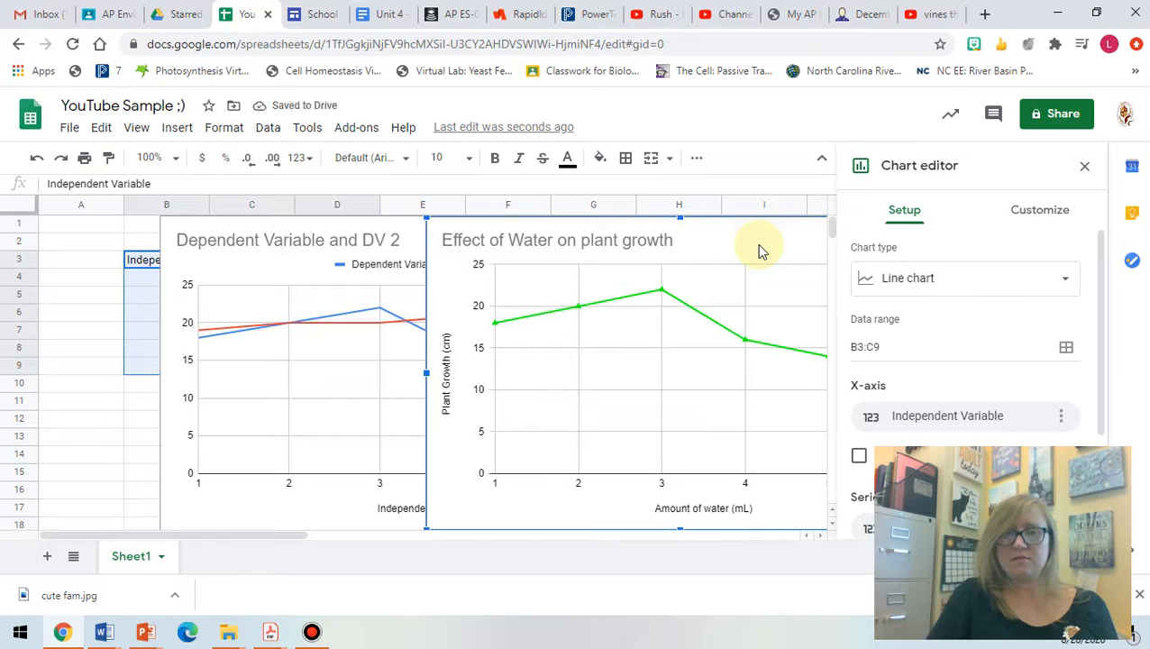
key("Delete")
left_click(594, 241)
left_click(593, 241)
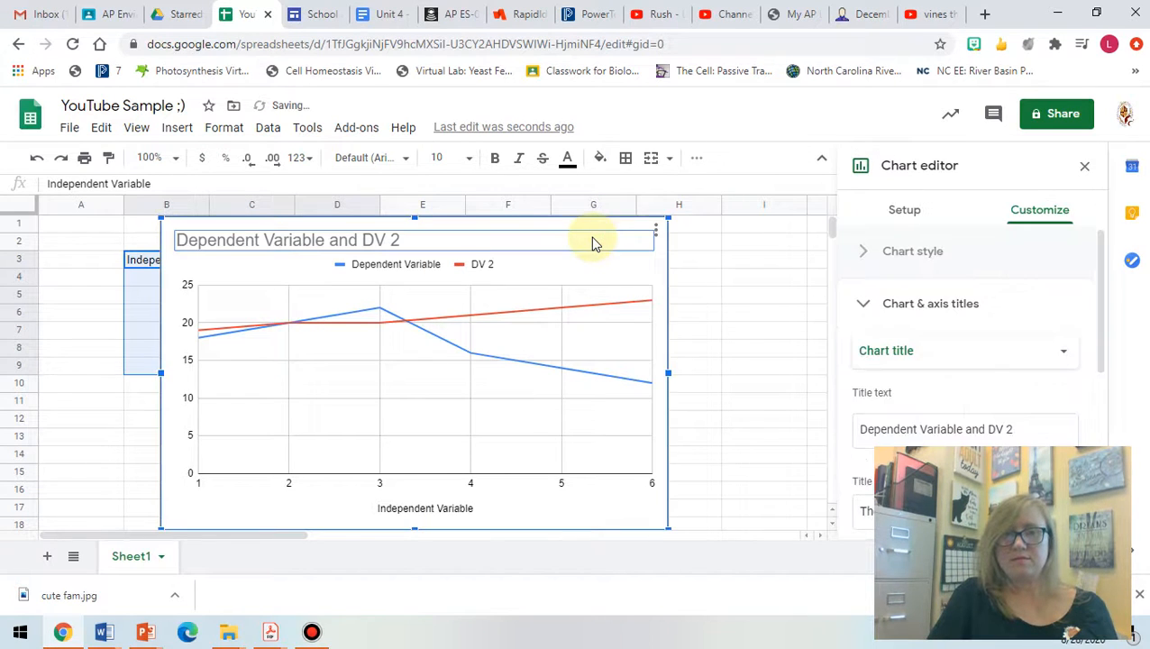